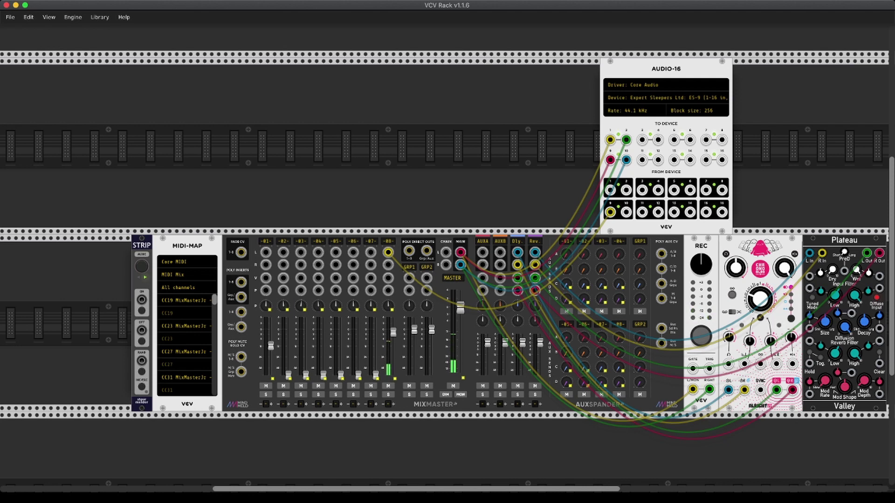
Find the Bogaudio SINE oscillator by searching for "sine" and place it in the empty row above the mixer
key("Return")
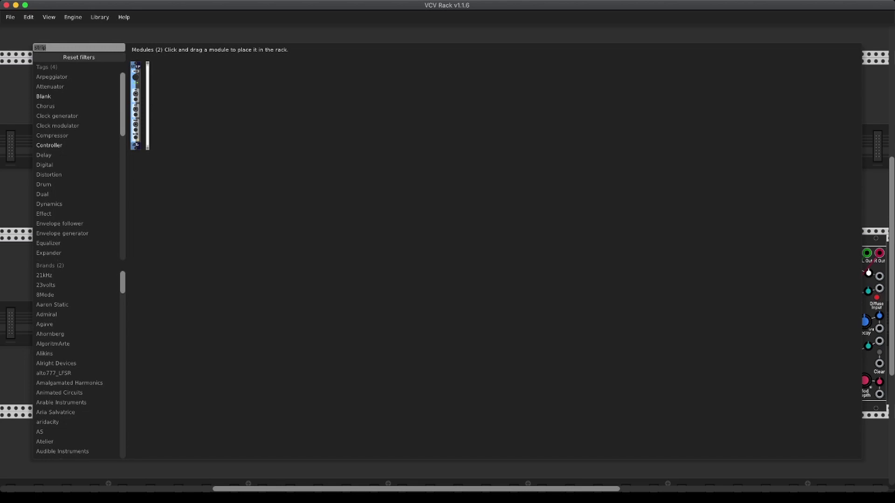
type("sine")
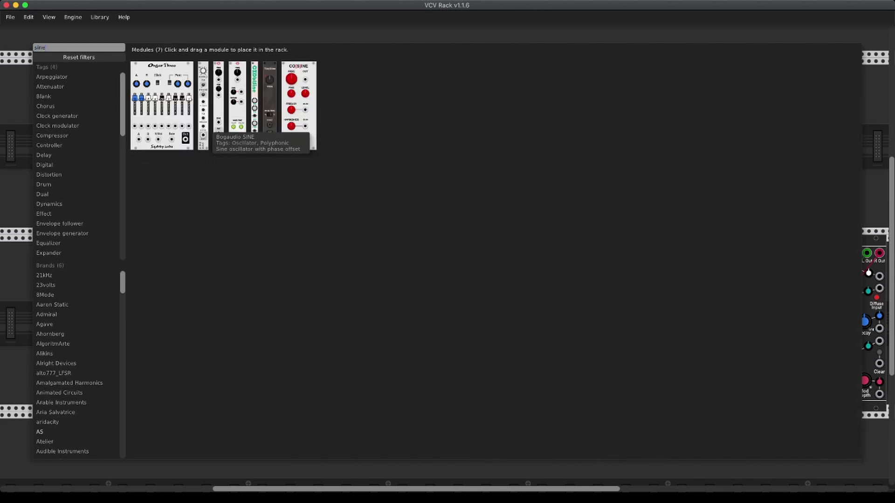
left_click_drag(201, 115, 254, 140)
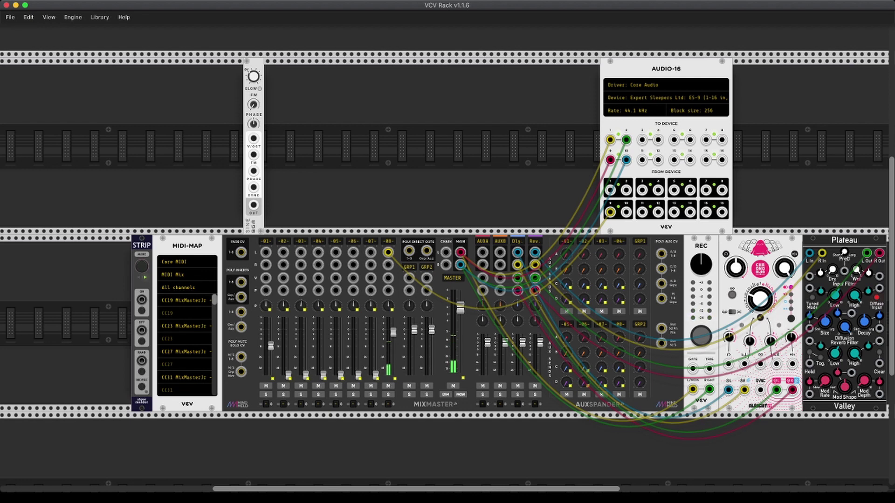
Find the Bogaudio LVCO by searching for "bog" and place it a short gap to the left of the SINE
key("Return")
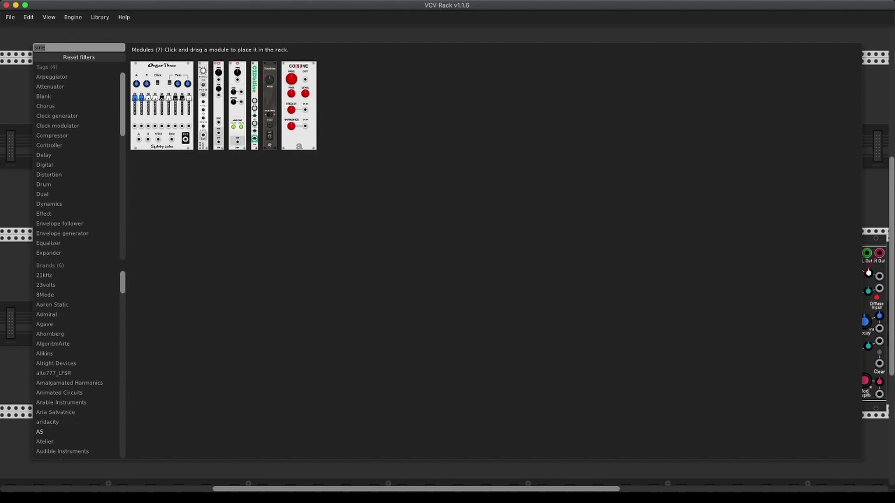
type("bog")
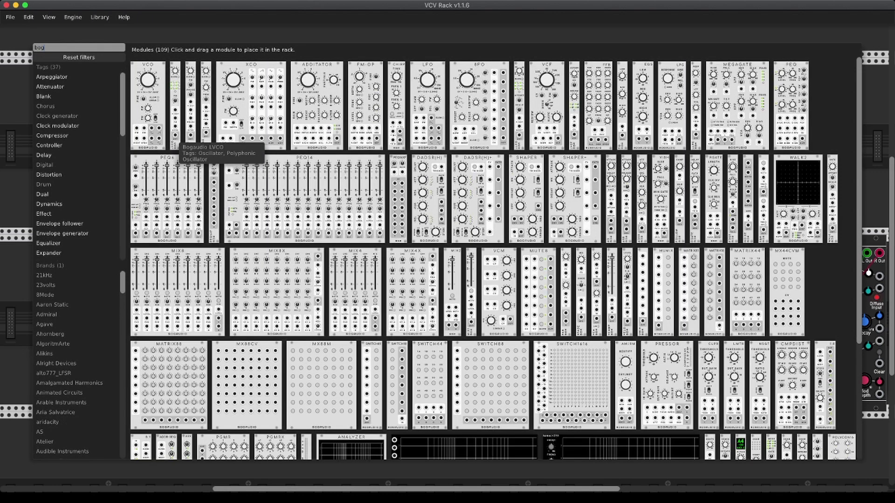
left_click_drag(175, 140, 191, 142)
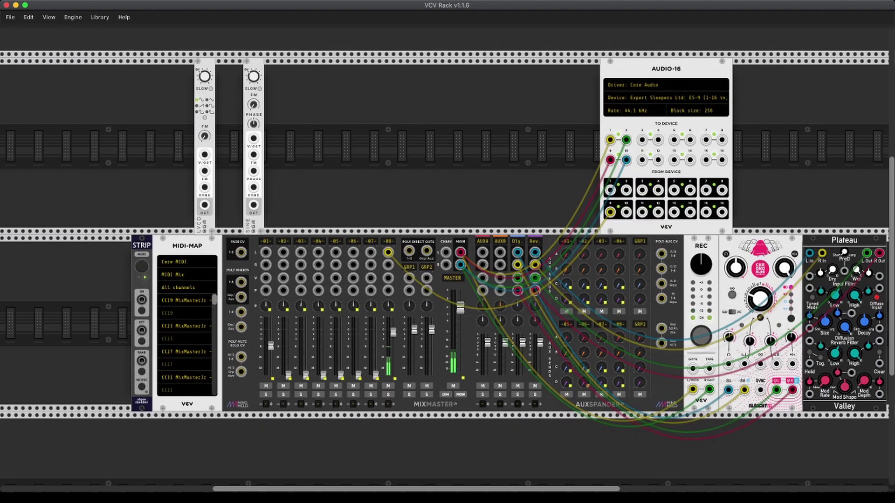
Add a narrow green blank panel between the LVCO and SINE, and close up the modules around it
key("Return")
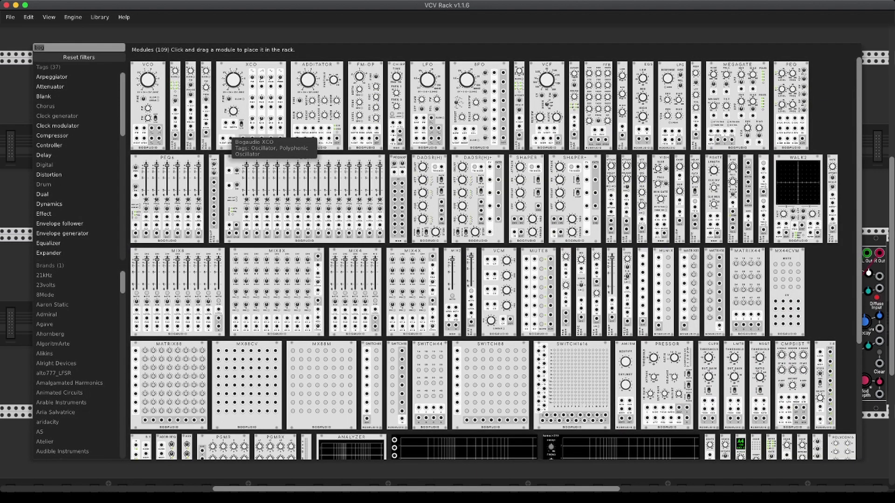
type("blank")
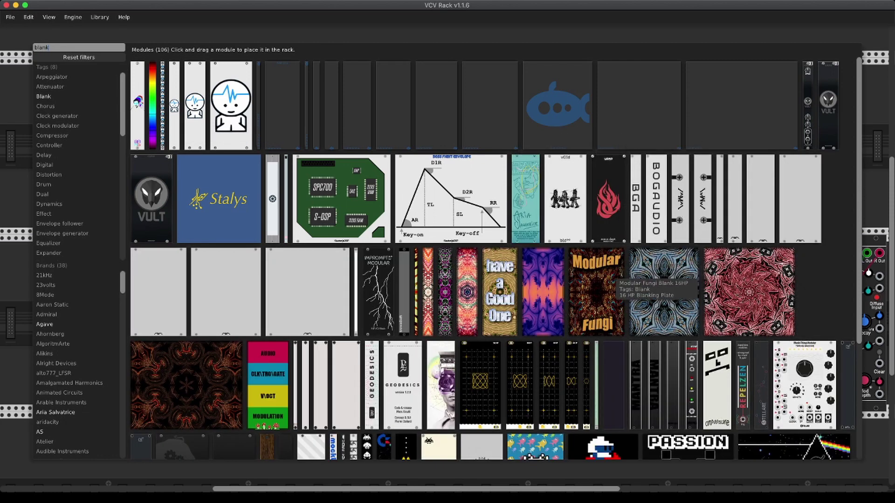
scroll(561, 306, "down", 2)
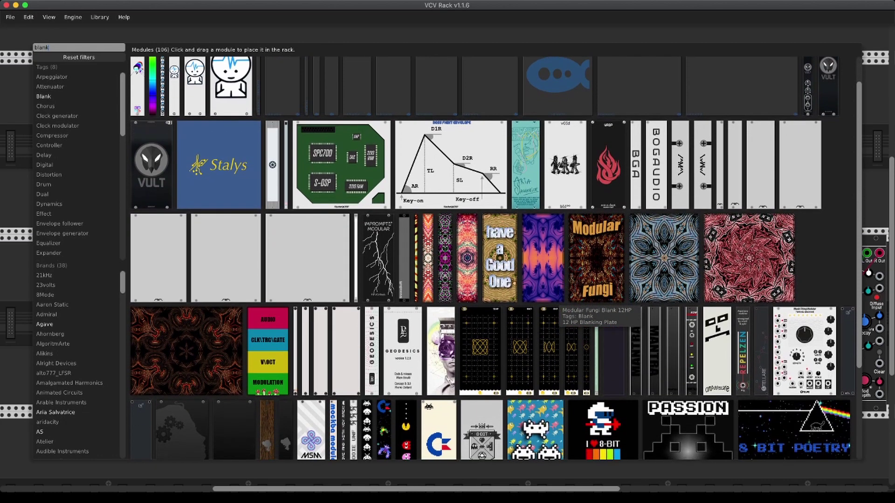
left_click(596, 337)
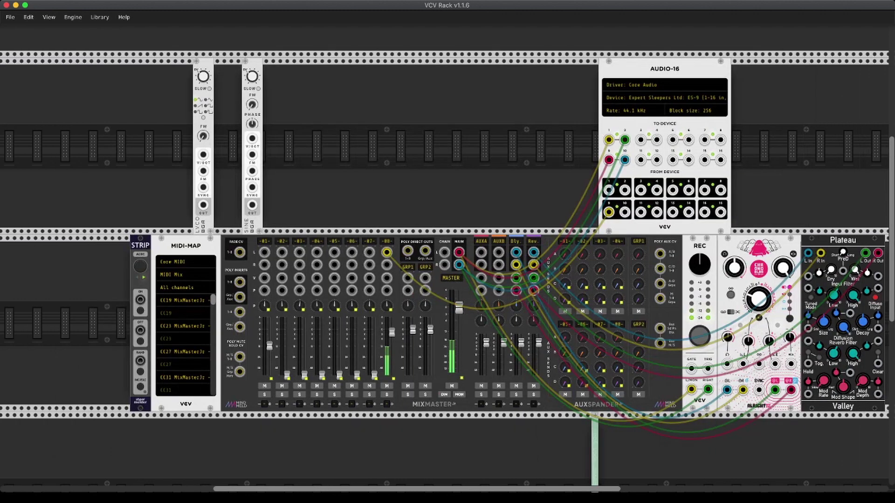
left_click_drag(594, 438, 239, 83)
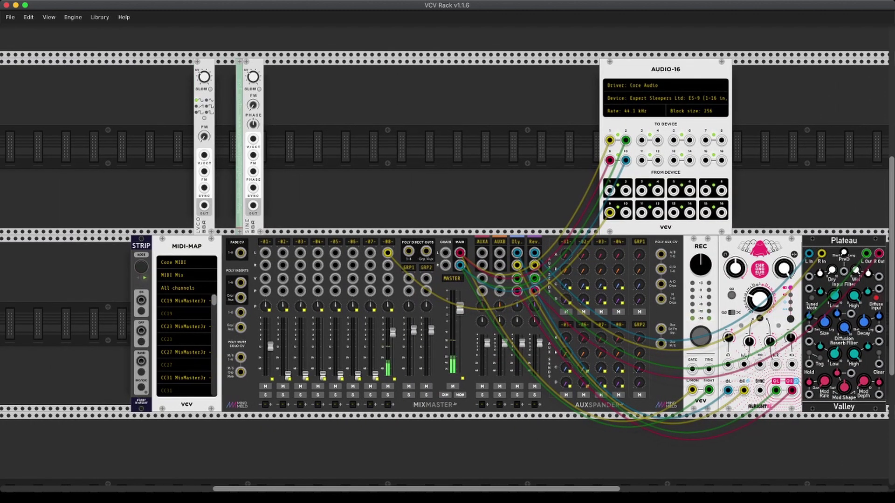
left_click_drag(254, 66, 232, 65)
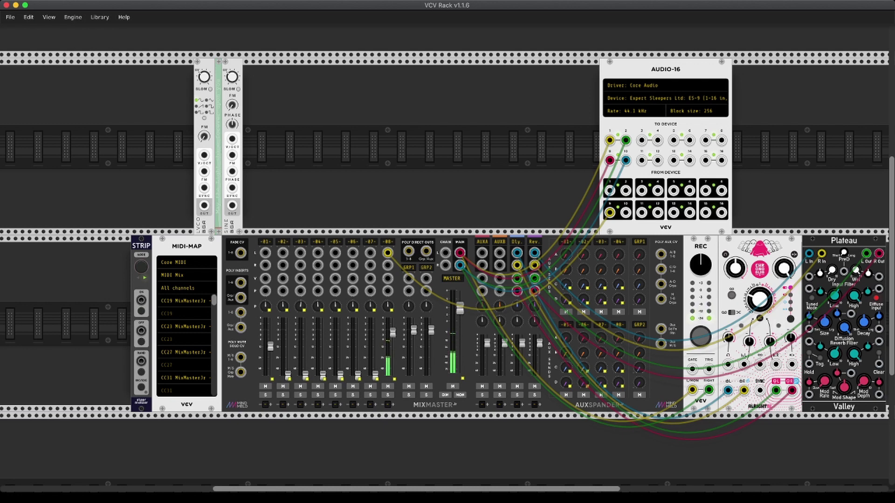
Patch the LVCO output into the SINE module's FM input
mouse_move(204, 76)
left_click_drag(204, 205, 232, 154)
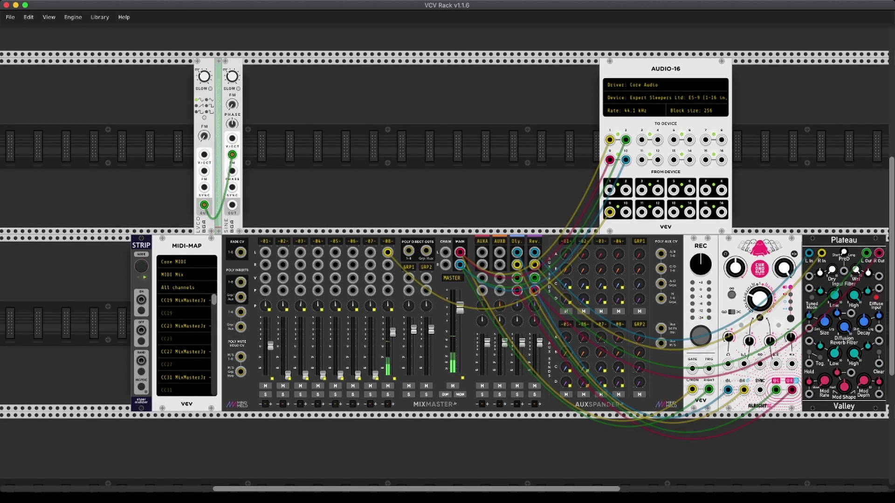
scroll(445, 239, "right", 1)
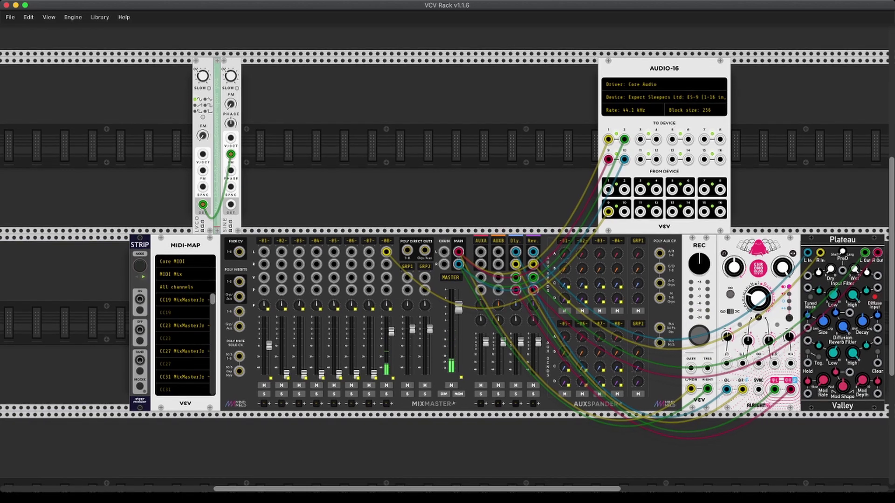
Add the HetrickCV Waveshaper directly right of the SINE and patch the SINE output into its input
key("Return")
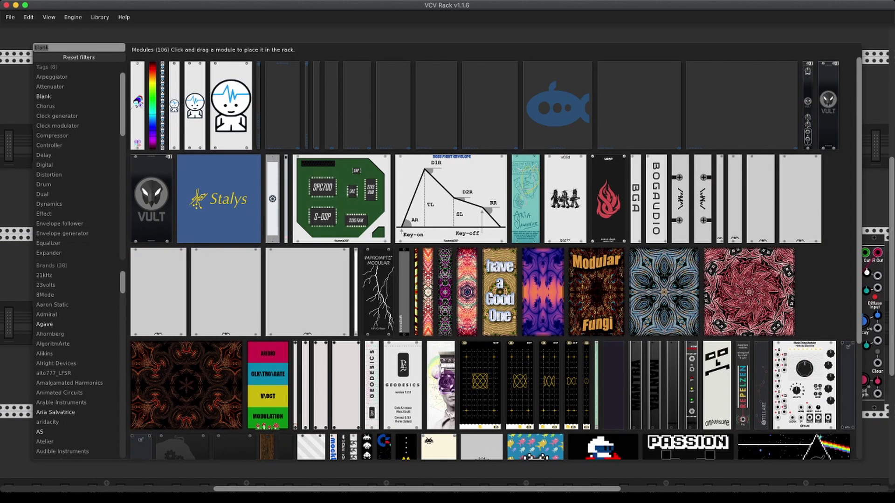
type("w")
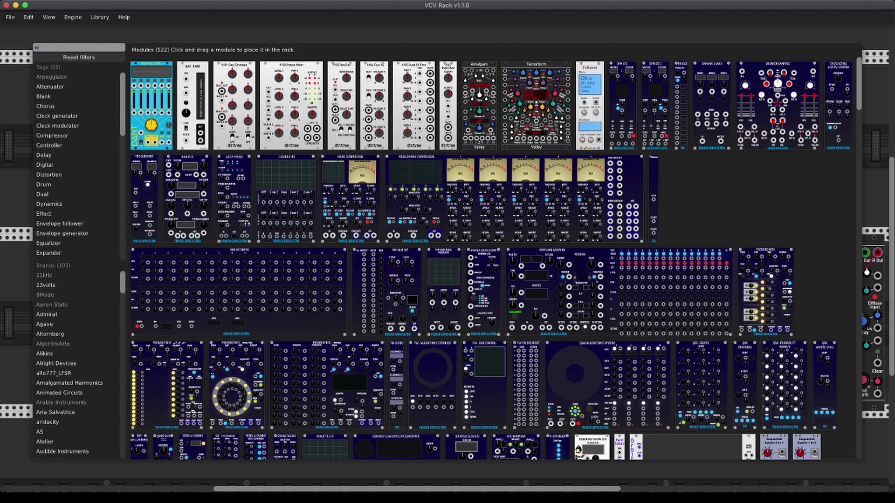
type("a")
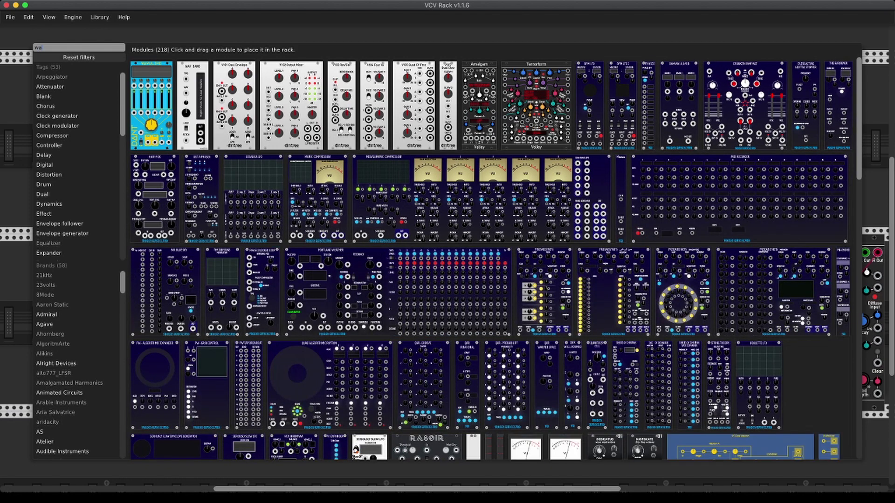
type("ve")
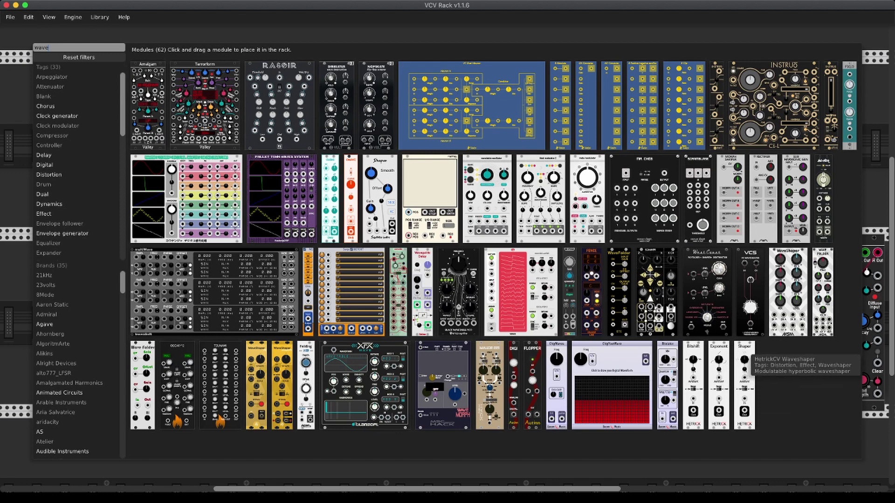
left_click(745, 361)
left_click_drag(430, 146, 262, 145)
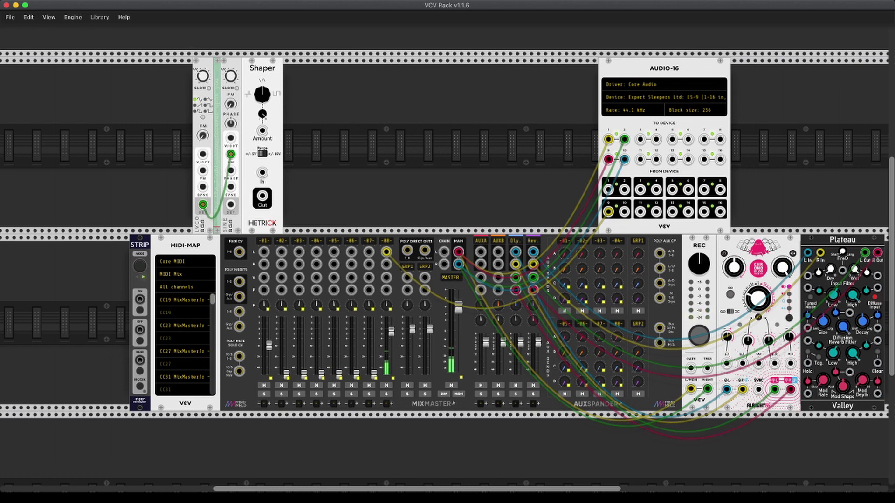
left_click_drag(263, 173, 231, 205)
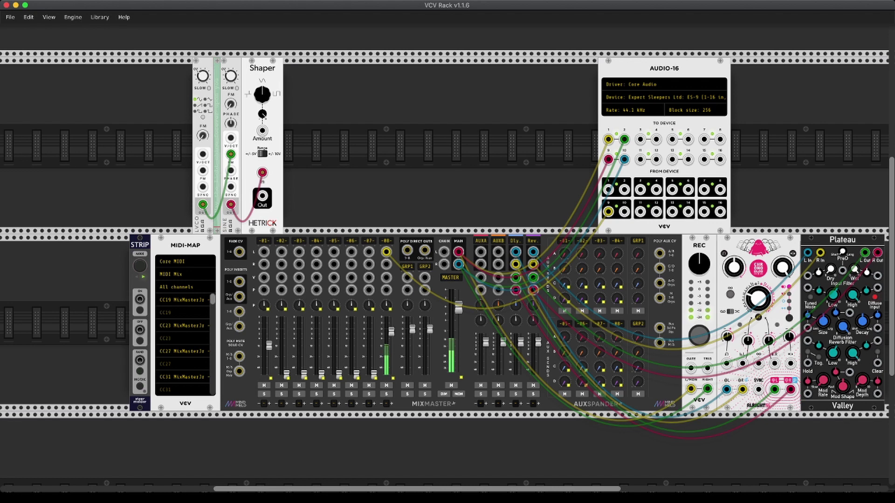
Add the RE-FOLD wavefolder directly right of the Shaper and patch the Shaper output into its fold CV jack
right_click(315, 182)
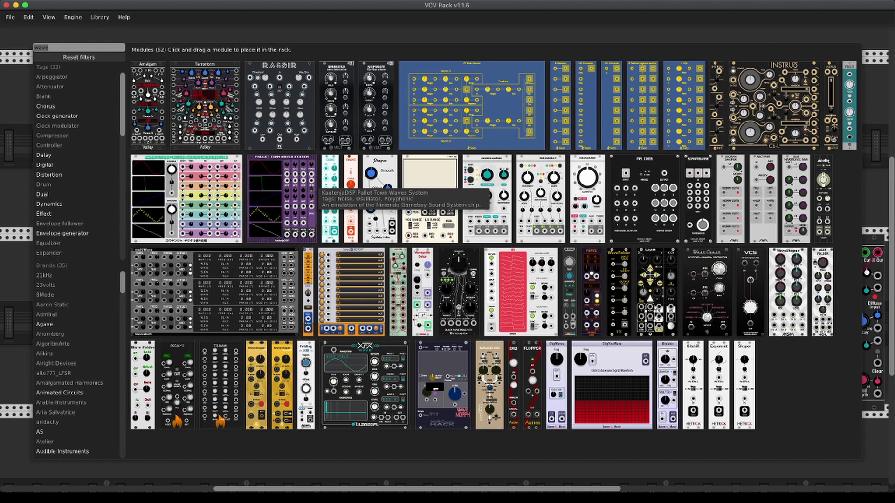
type("fol")
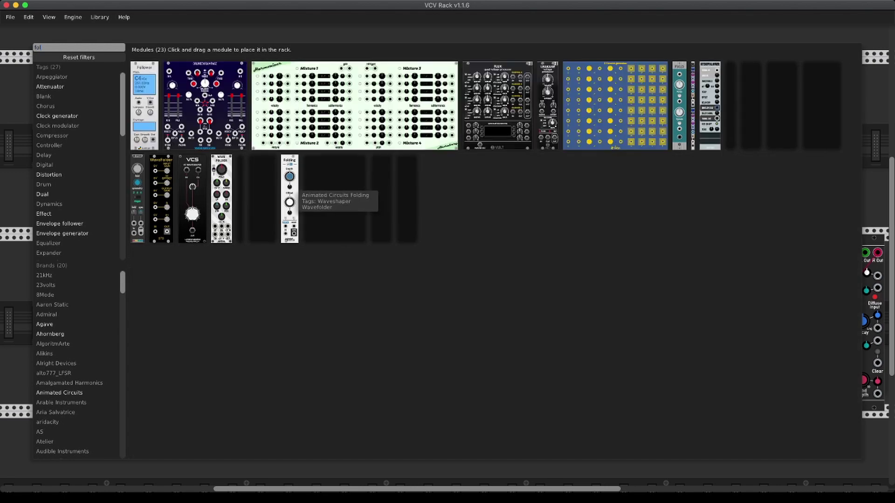
left_click(138, 196)
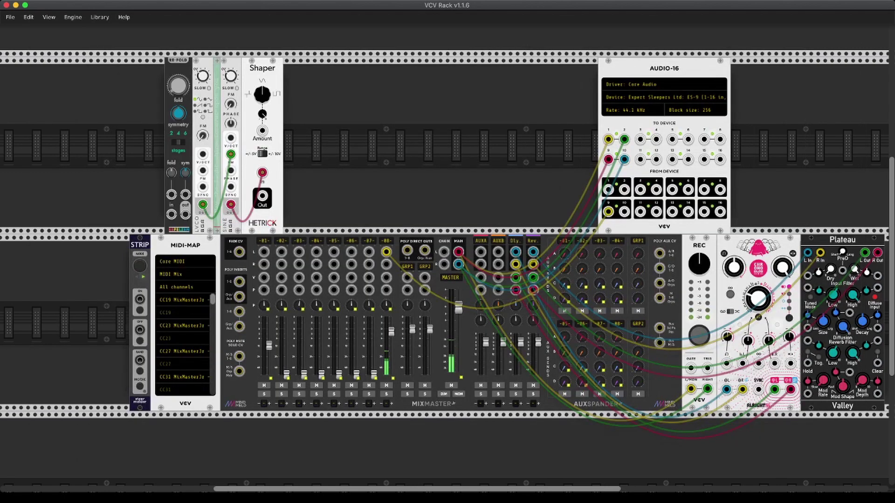
left_click_drag(179, 65, 297, 65)
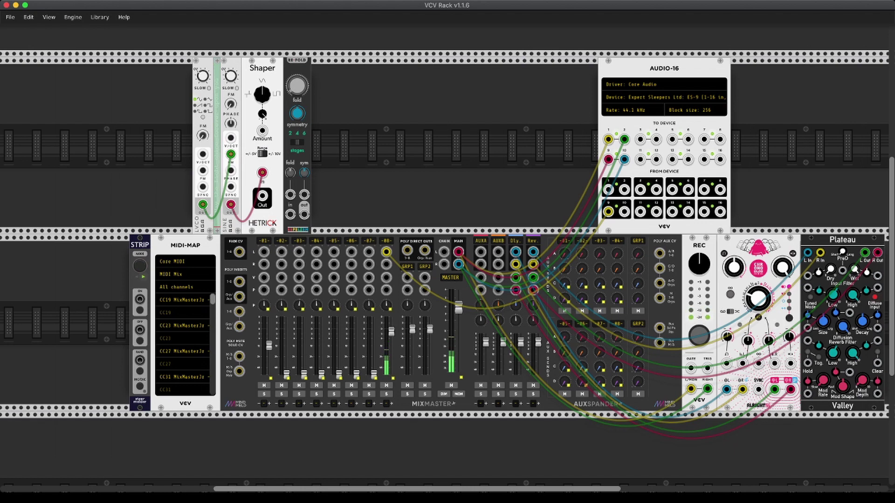
left_click_drag(263, 198, 290, 195)
Add the VCV Scope with RE-FOLD's output patched into its X input, and move the Shaper's cable to RE-FOLD's In jack
right_click(412, 143)
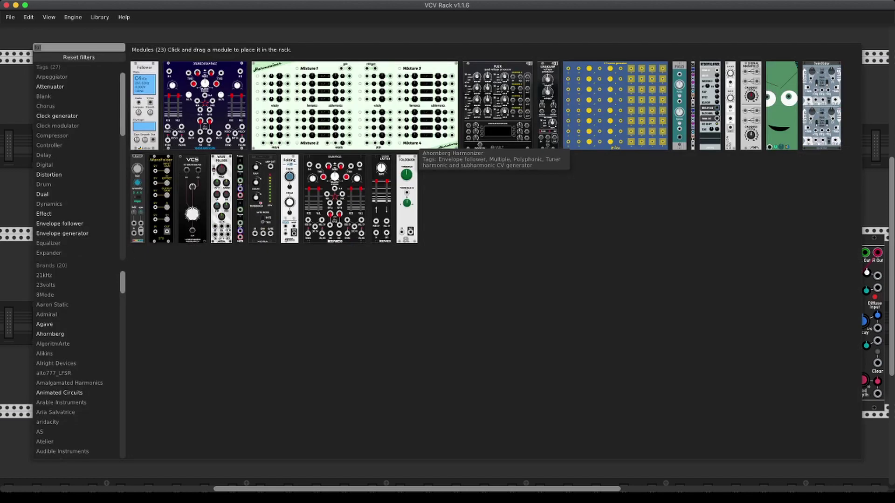
type("s")
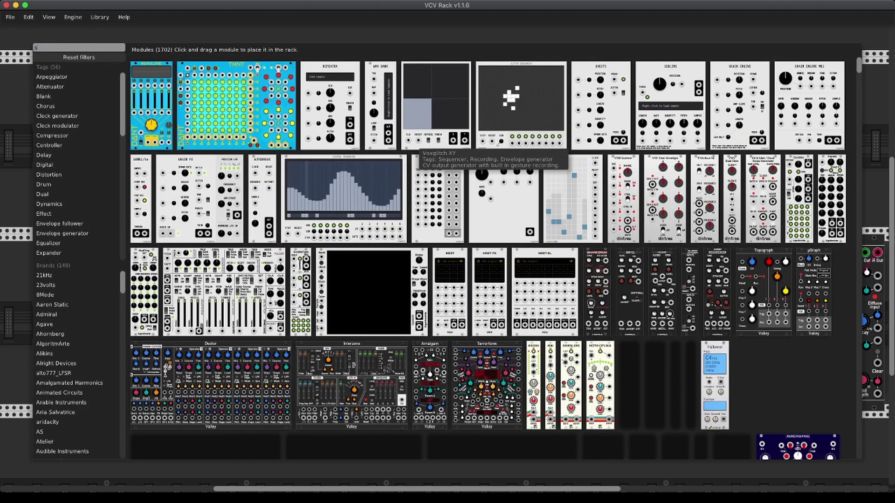
type("cope")
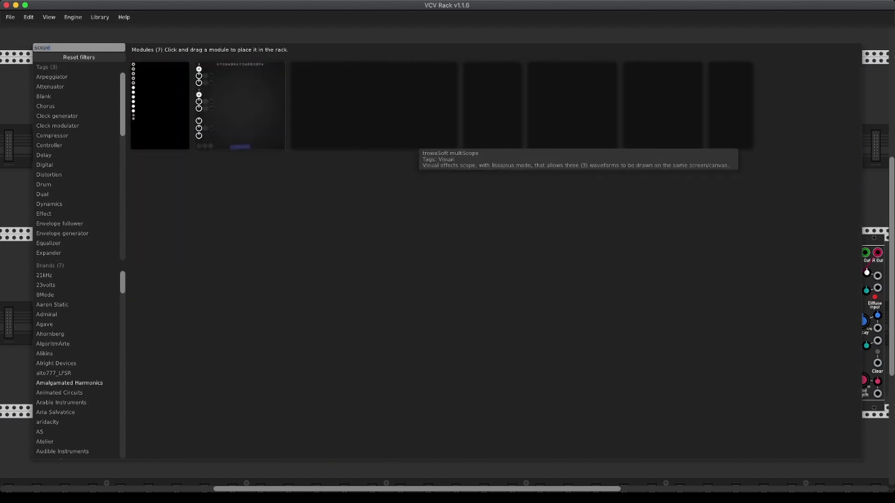
left_click_drag(731, 105, 371, 145)
left_click_drag(304, 214, 339, 212)
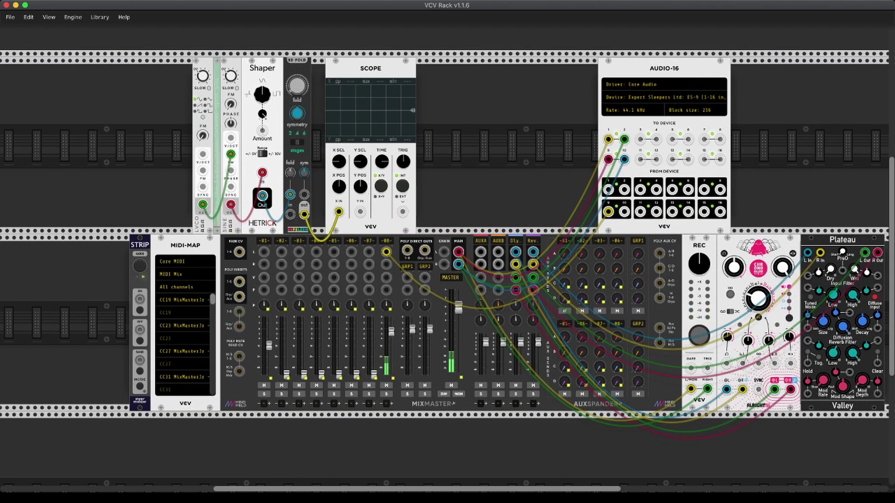
left_click_drag(290, 194, 290, 214)
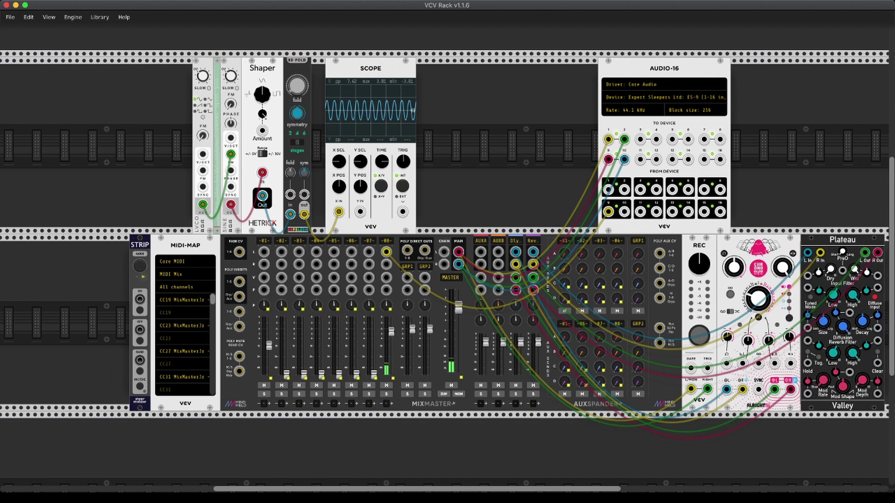
Check the folded waveform by adjusting the Scope's time and RE-FOLD's fold amount, and remove the Scope from the rack
mouse_move(382, 161)
left_mouse_down()
mouse_move(382, 148)
mouse_move(382, 157)
left_mouse_up()
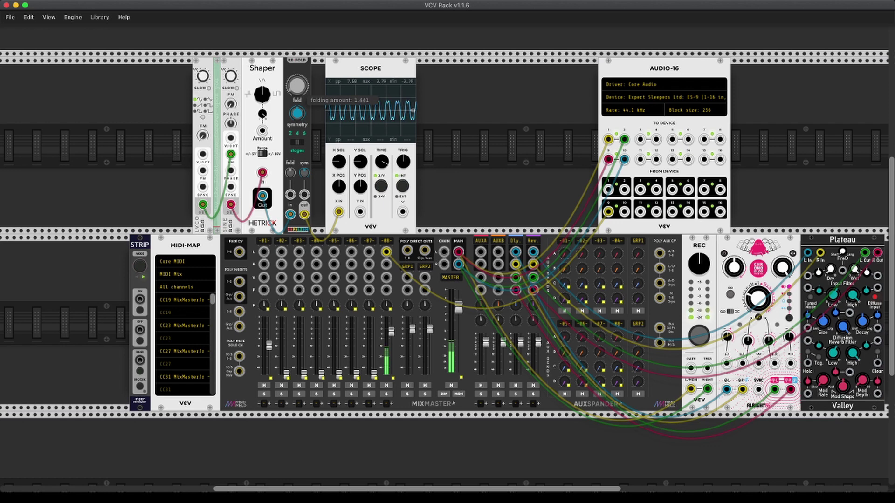
left_click_drag(371, 69, 461, 69)
left_click_drag(296, 80, 296, 86)
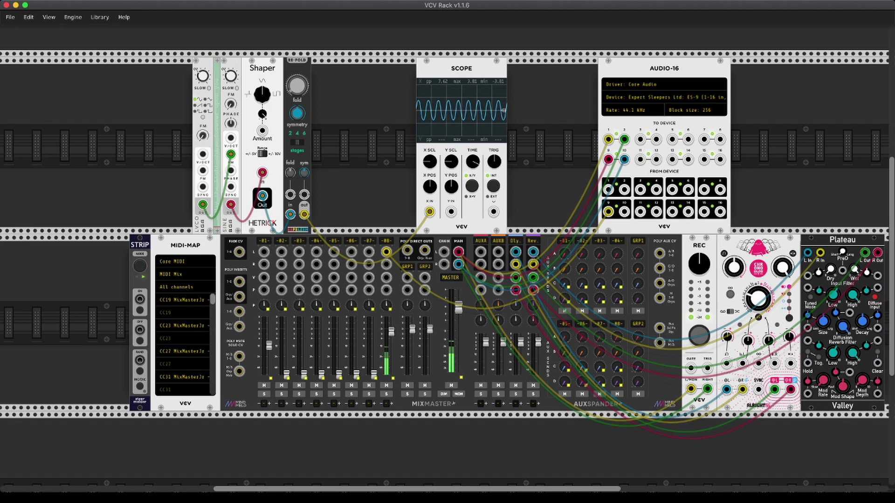
key("Delete")
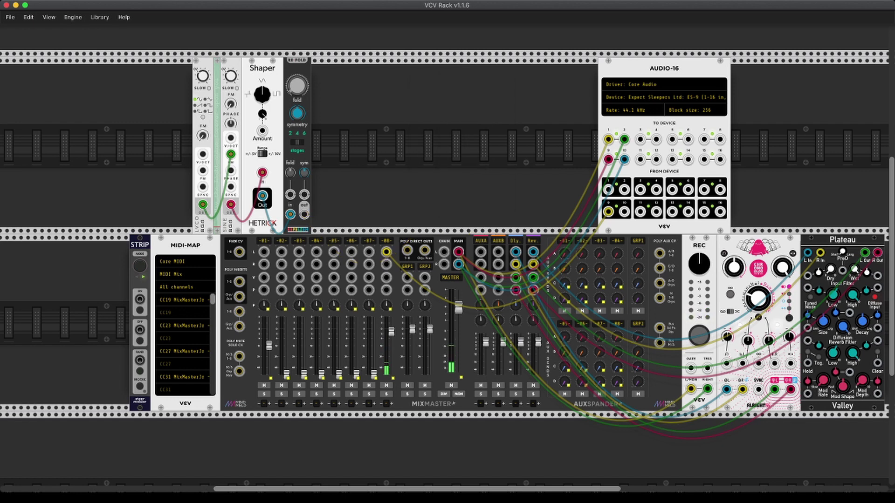
Add the NYSTHI Polyphonic LPG directly right of RE-FOLD and patch RE-FOLD's output into the LPG's input
key("Return")
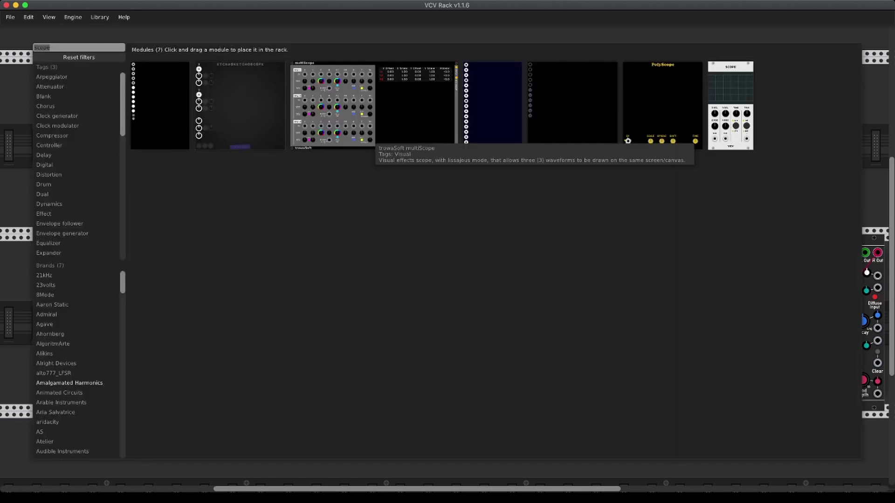
key("BackSpace")
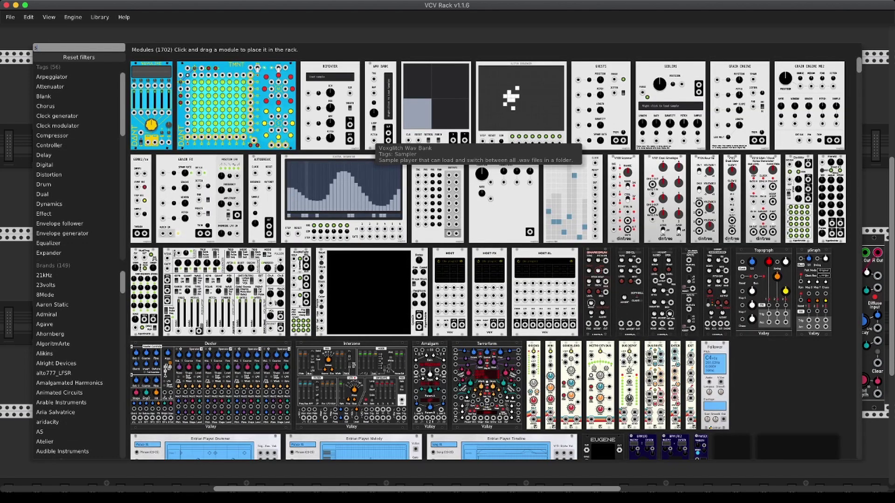
type("lpg")
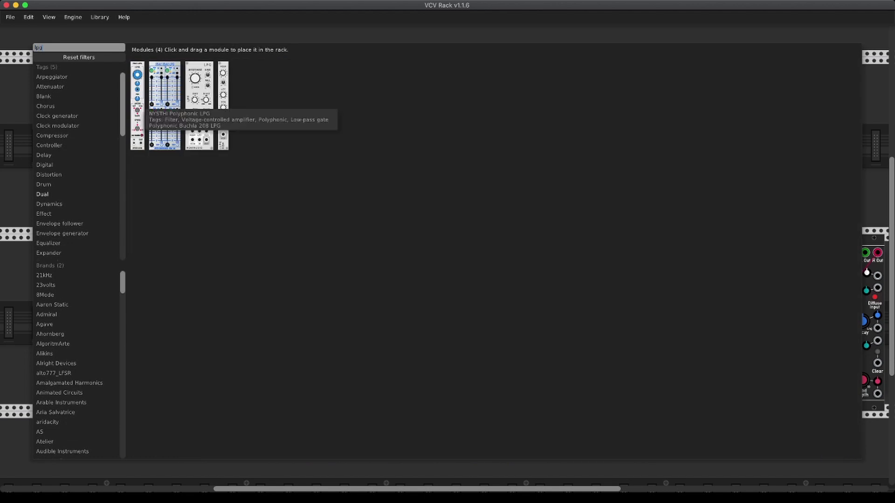
left_click_drag(137, 103, 325, 117)
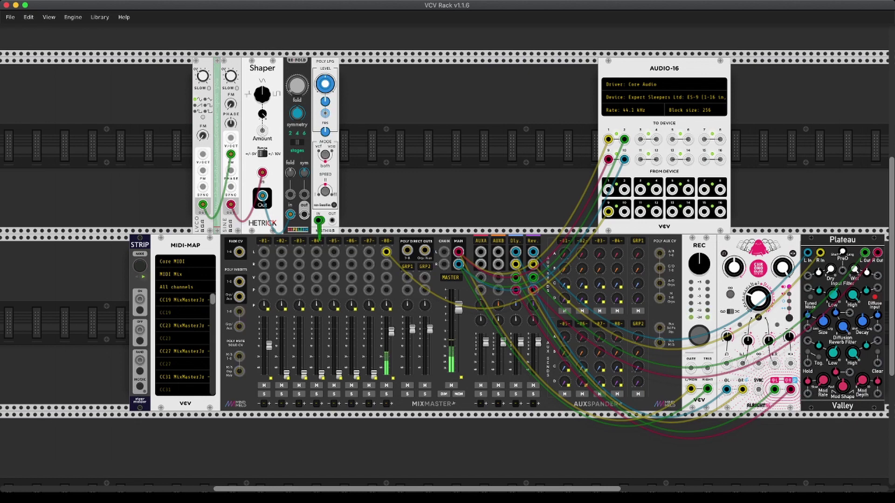
left_click_drag(304, 214, 318, 220)
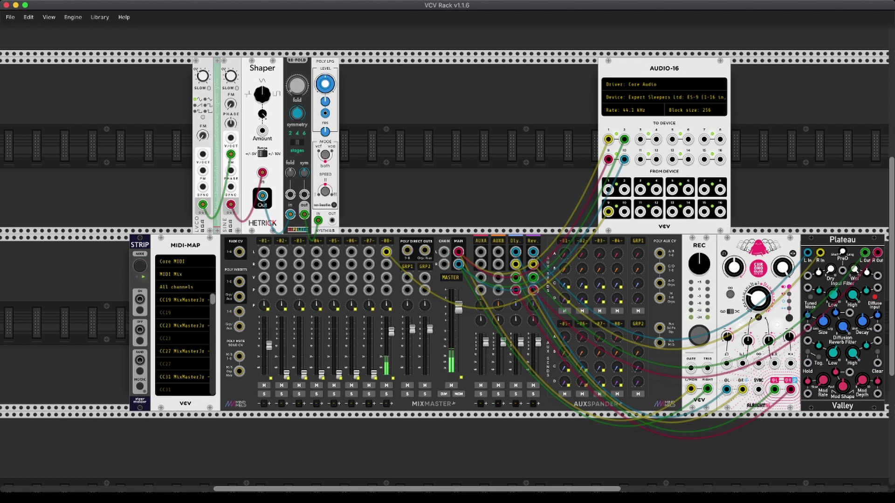
scroll(448, 270, "up", 2)
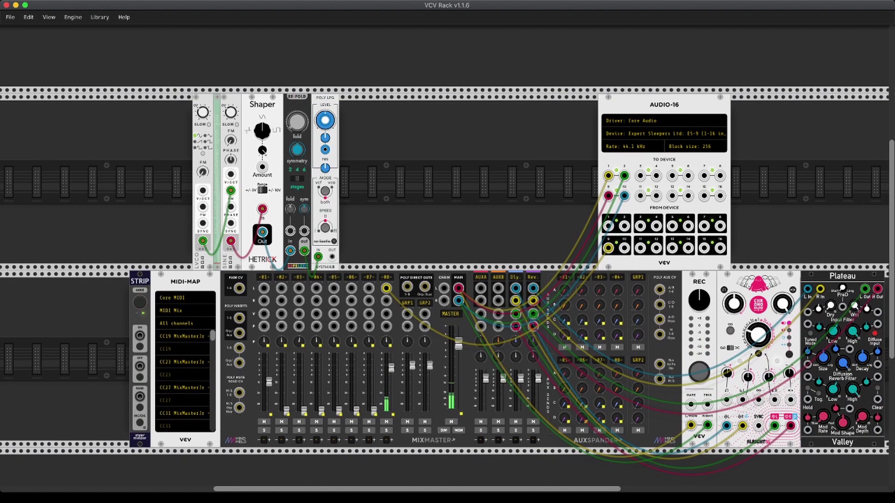
Try out the low-pass gate's level and adjust its level CV amount
mouse_move(328, 123)
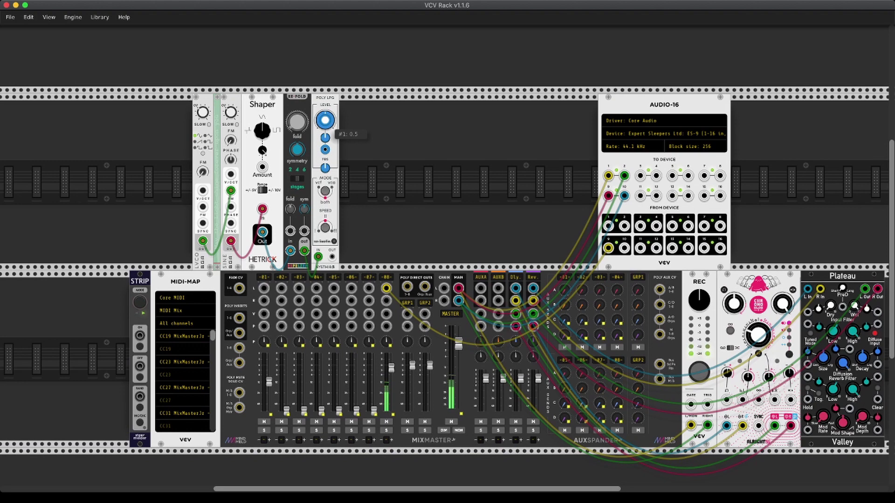
left_click_drag(326, 122, 326, 224)
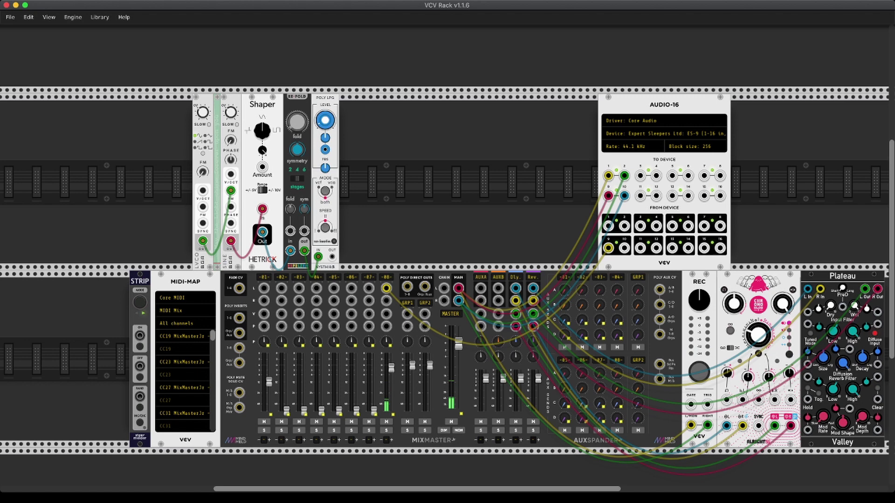
mouse_move(326, 149)
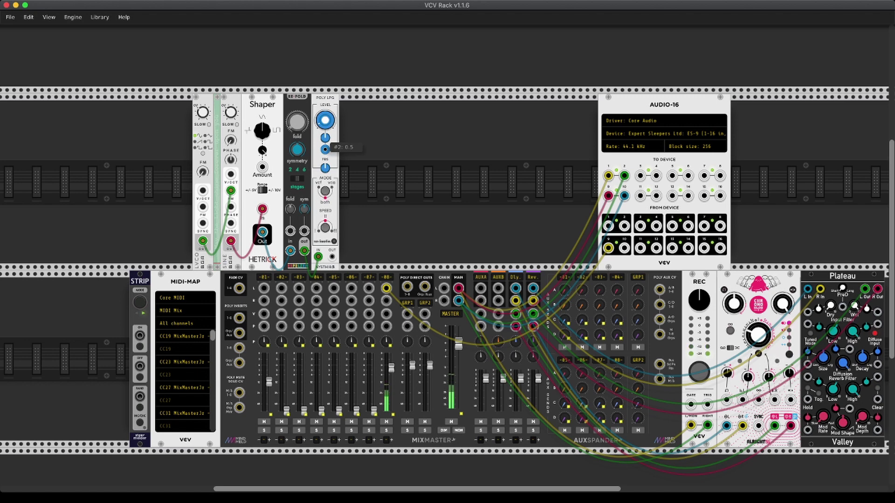
left_click_drag(325, 149, 326, 33)
mouse_move(325, 193)
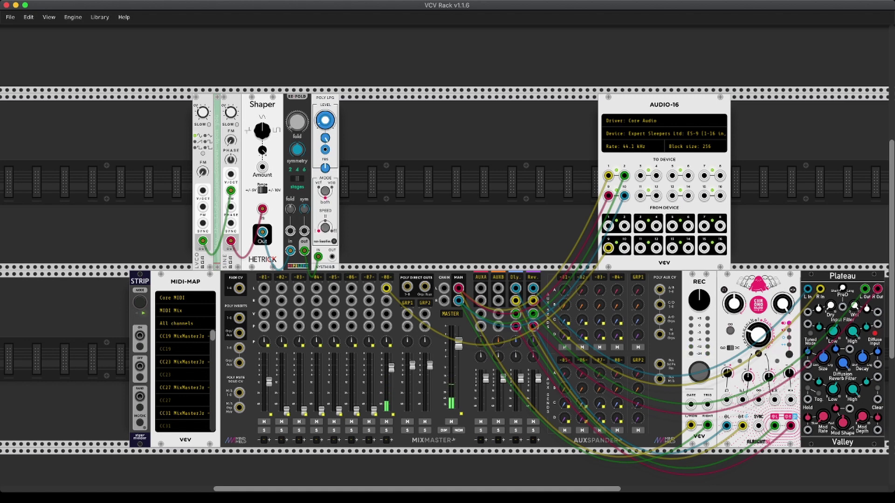
Add the NYSTHI 208 dual envelope directly right of the Poly LPG
key("Return")
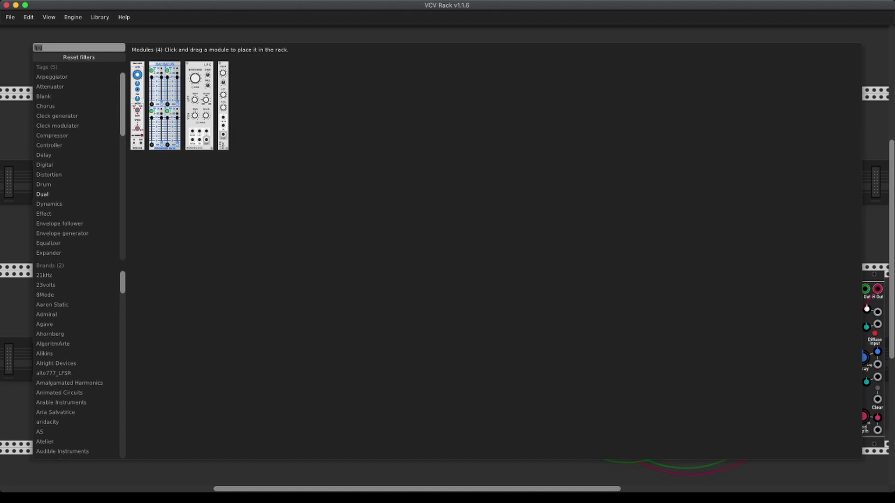
type("en")
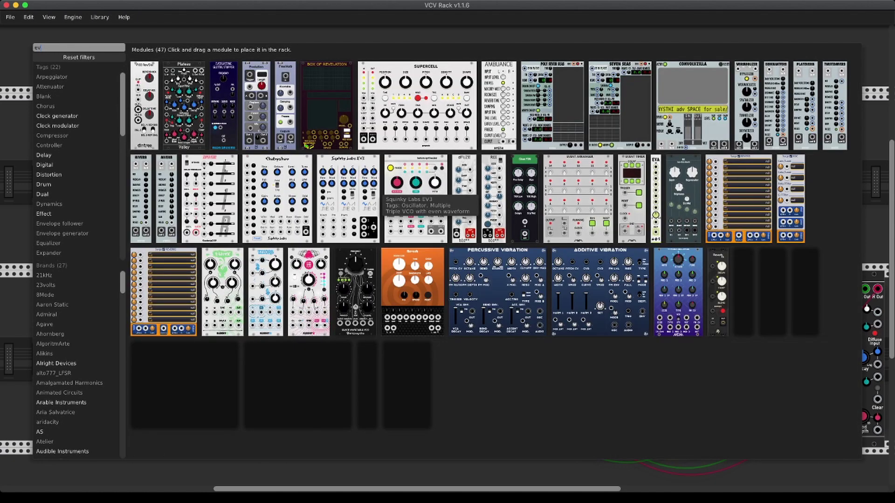
type("vel")
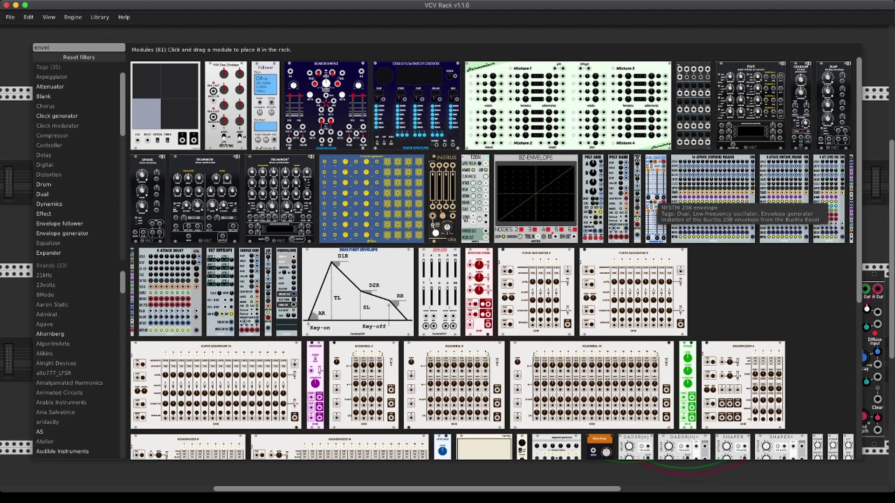
left_click_drag(655, 207, 360, 184)
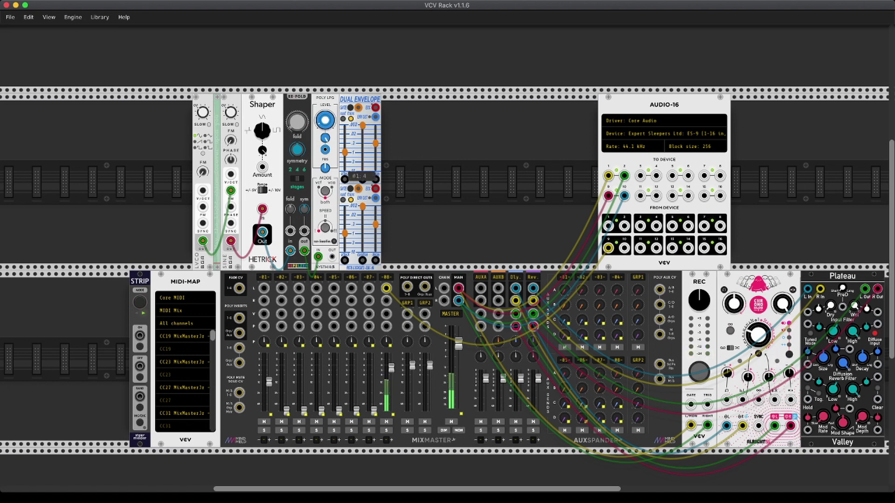
Adjust the first slider of both envelopes and patch the upper envelope's output into the LPG's level CV jack
left_click_drag(345, 153, 375, 138)
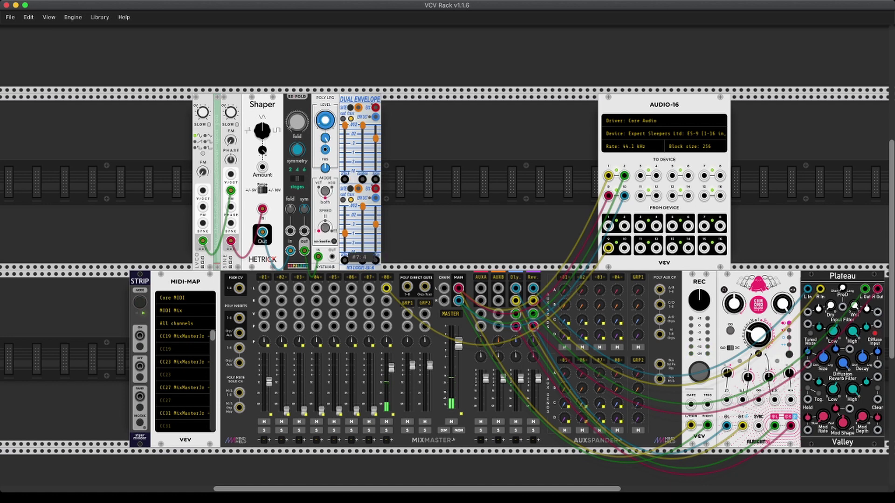
left_click_drag(345, 234, 345, 221)
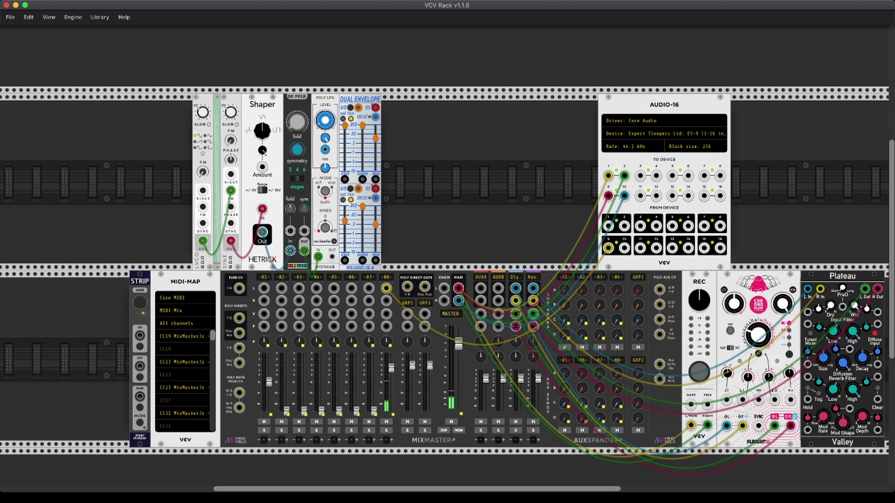
left_click_drag(375, 117, 325, 149)
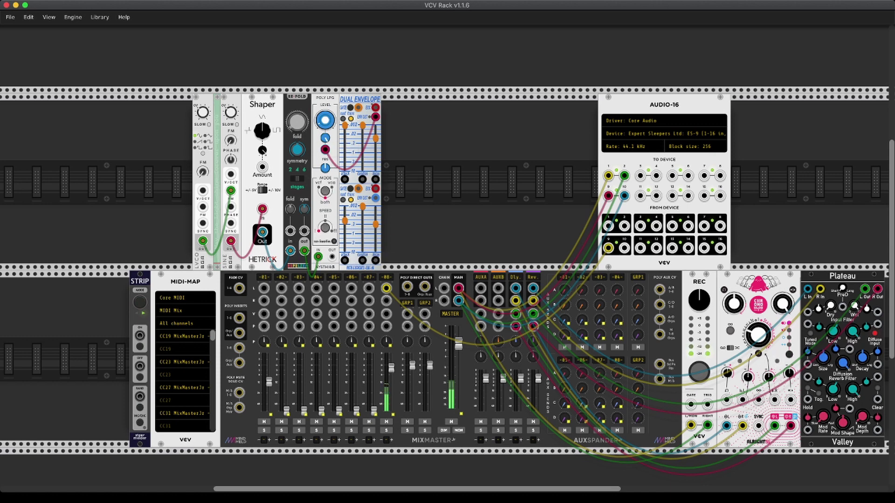
Add a Reverb right of the dual envelope, patch the LPG output through it into mixer channel 1, and adjust its dry/wet mix
key("Return")
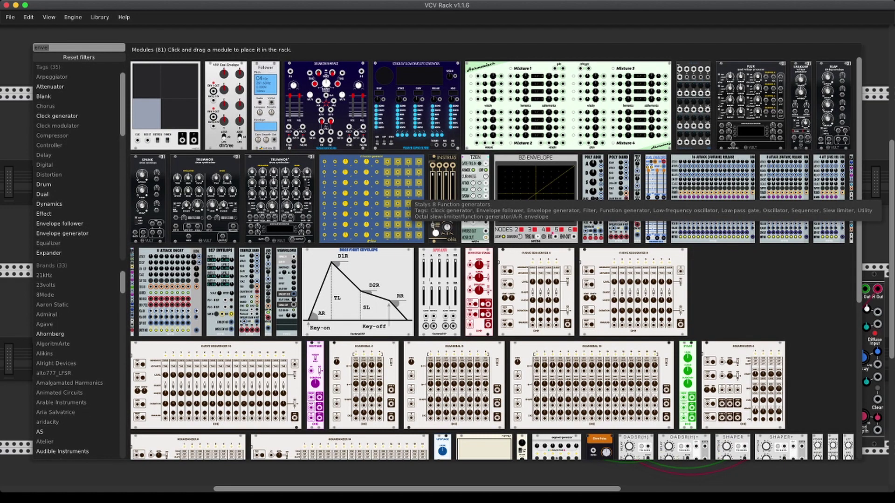
type("ree")
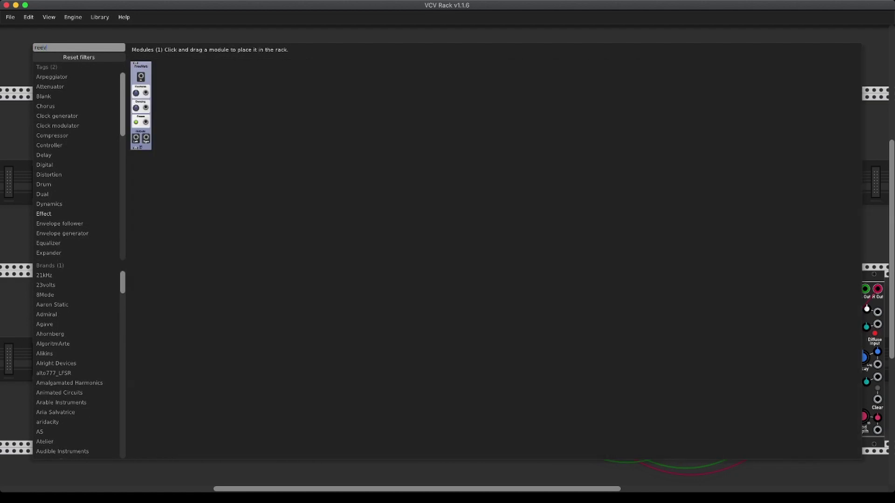
type("erb")
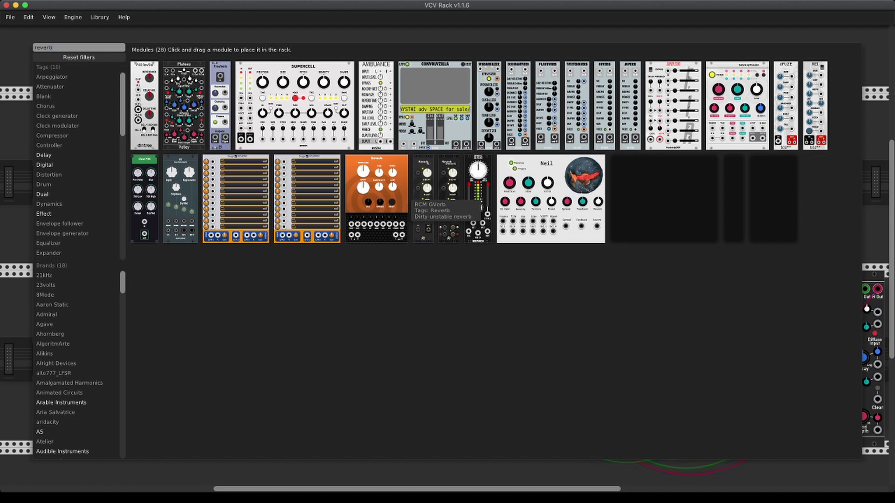
left_click_drag(729, 203, 402, 203)
left_click_drag(332, 257, 264, 288)
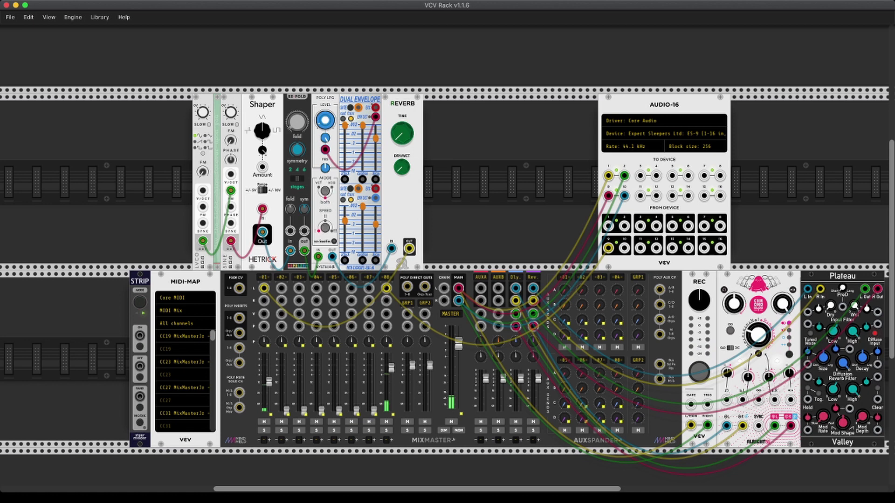
left_click_drag(401, 167, 402, 93)
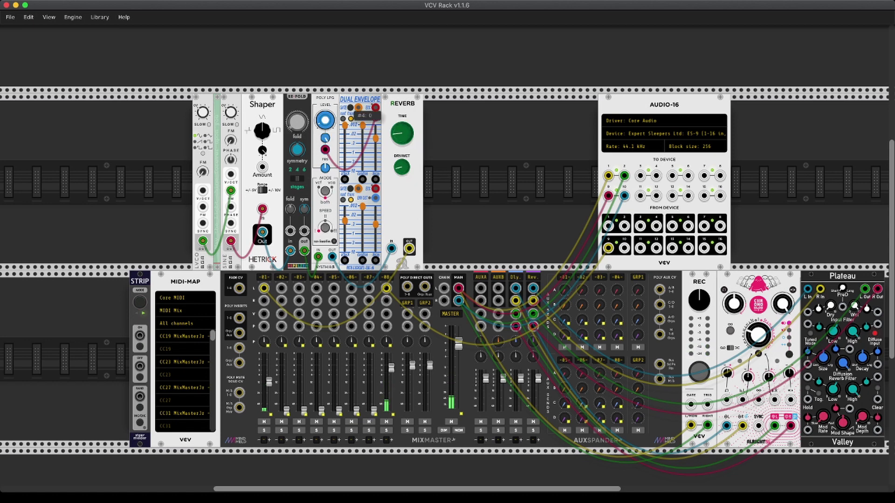
Audition the voice by firing the upper envelope manually several times and varying RE-FOLD's fold amount
left_click(350, 107)
left_click(350, 108)
left_click(351, 108)
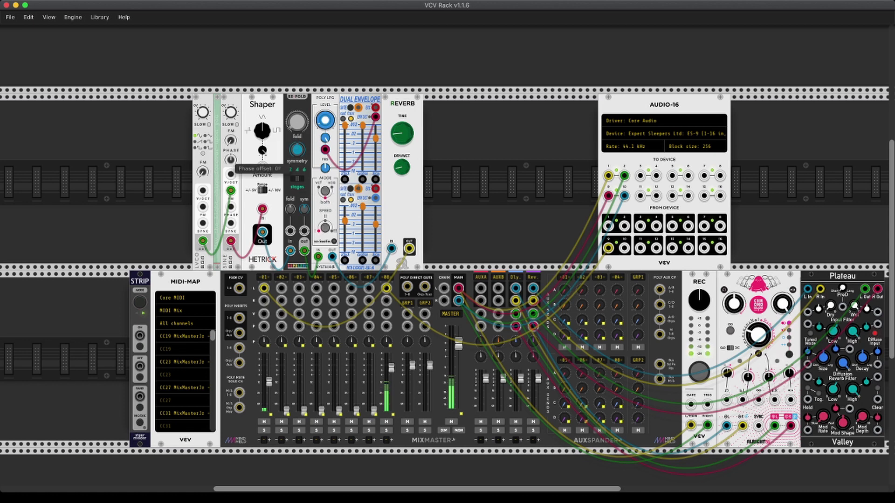
mouse_move(231, 140)
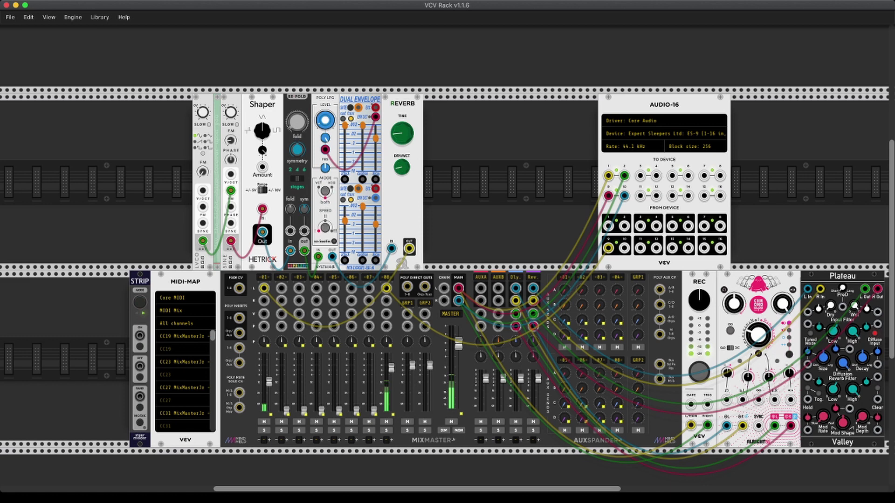
mouse_move(297, 122)
left_click_drag(297, 122, 262, 119)
mouse_move(354, 112)
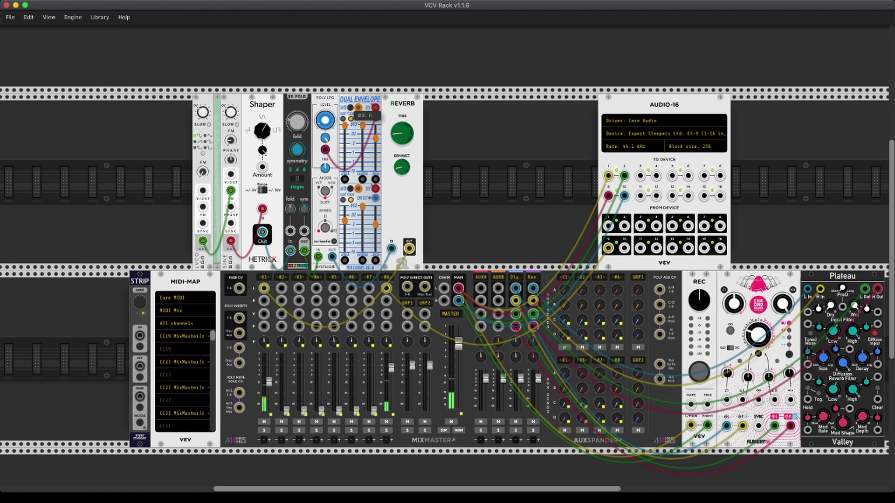
Add the VCV SEQ-3 sequencer in the empty rack space left of the LVCO, in the same row
scroll(445, 280, "left", 5)
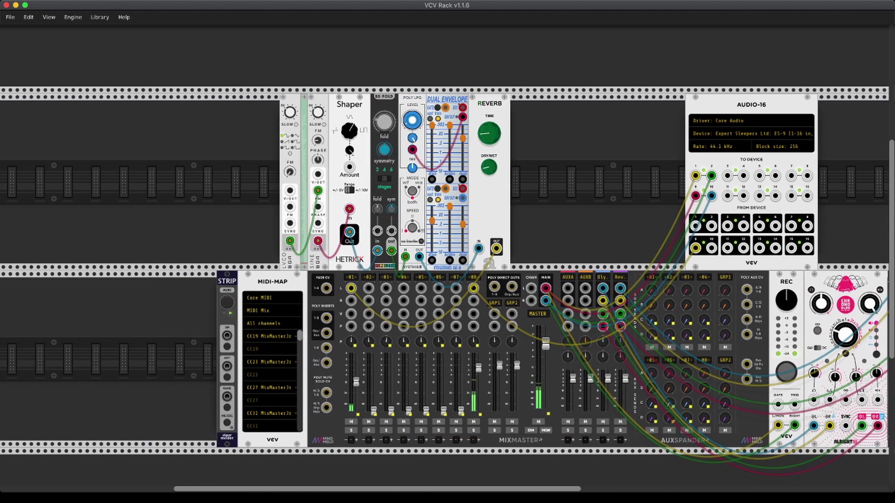
scroll(445, 280, "left", 3)
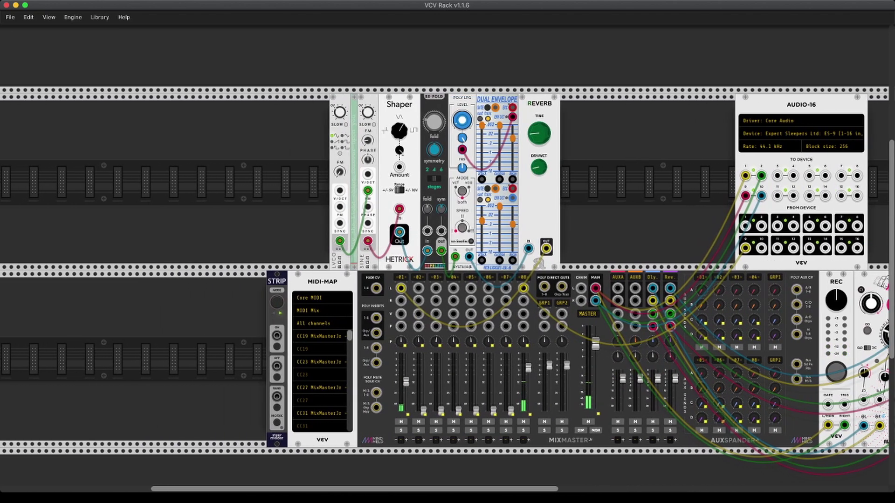
right_click(143, 158)
type("sew")
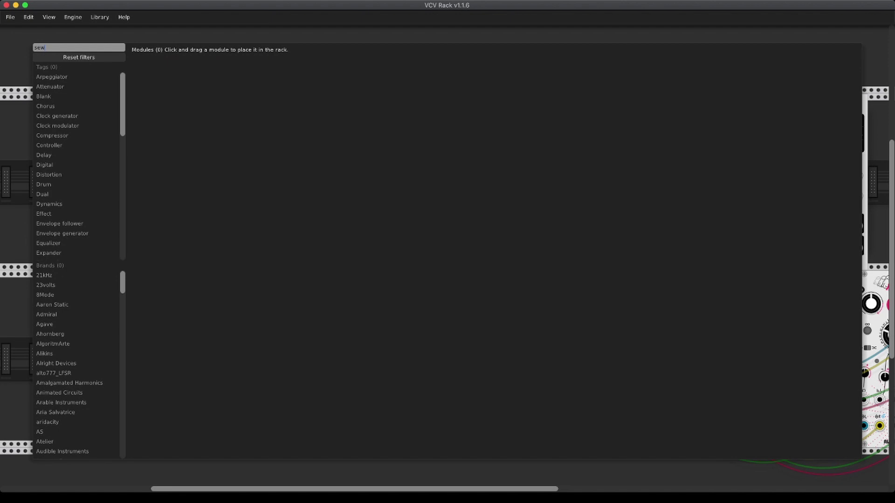
key("BackSpace")
type("q")
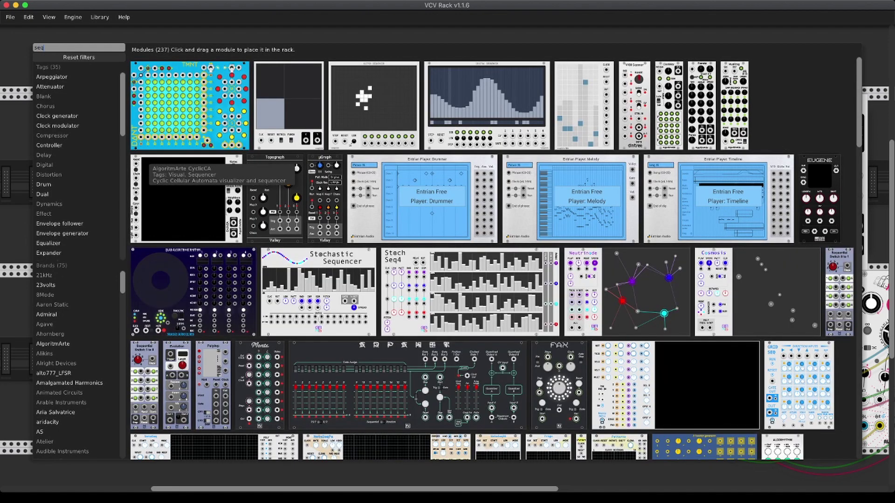
type("-")
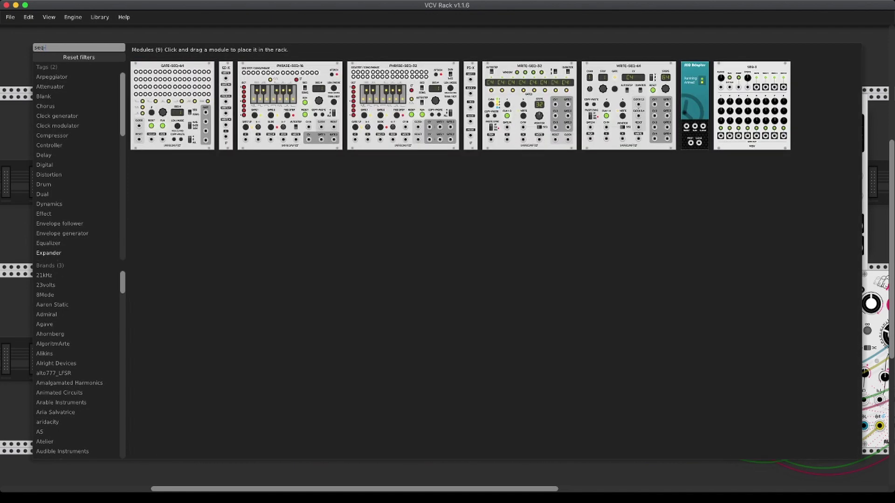
left_click_drag(745, 112, 190, 182)
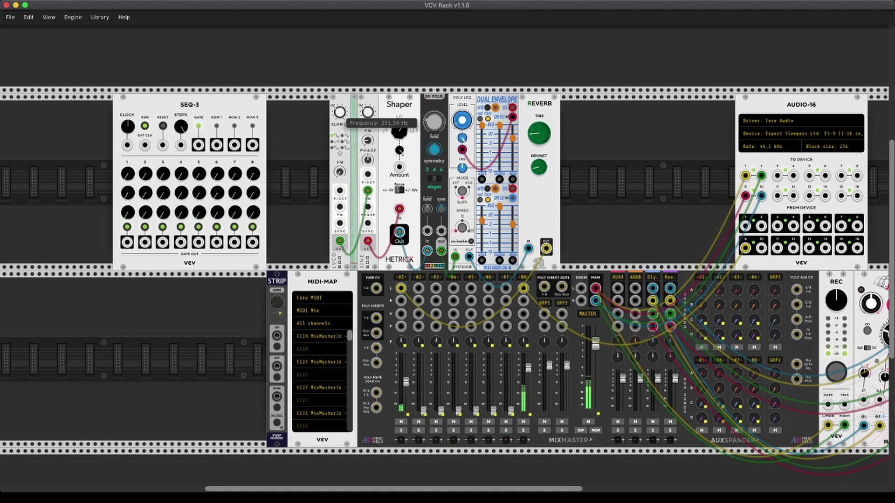
Adjust the LVCO's frequency and patch SEQ-3 Row 1 to the SINE's V/OCT, Row 2 to the LVCO's V/OCT and Row 3 to RE-FOLD's fold CV
left_click_drag(340, 112, 340, 117)
mouse_move(368, 114)
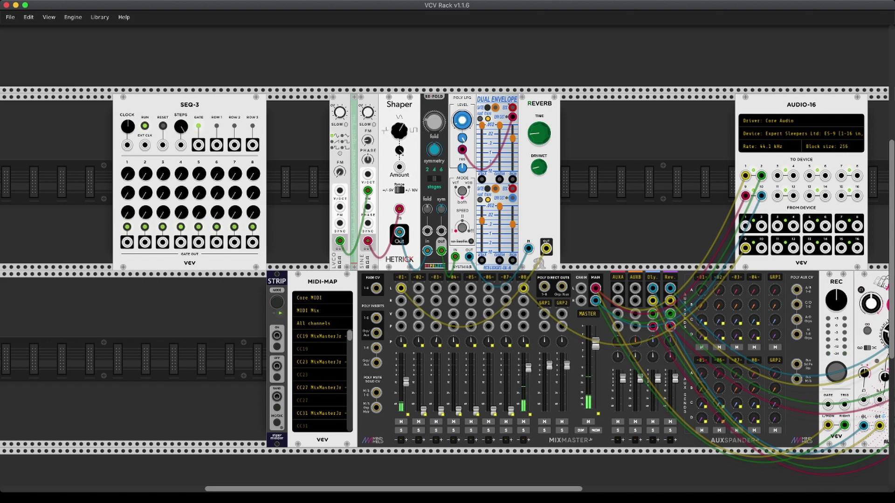
left_click_drag(216, 145, 368, 175)
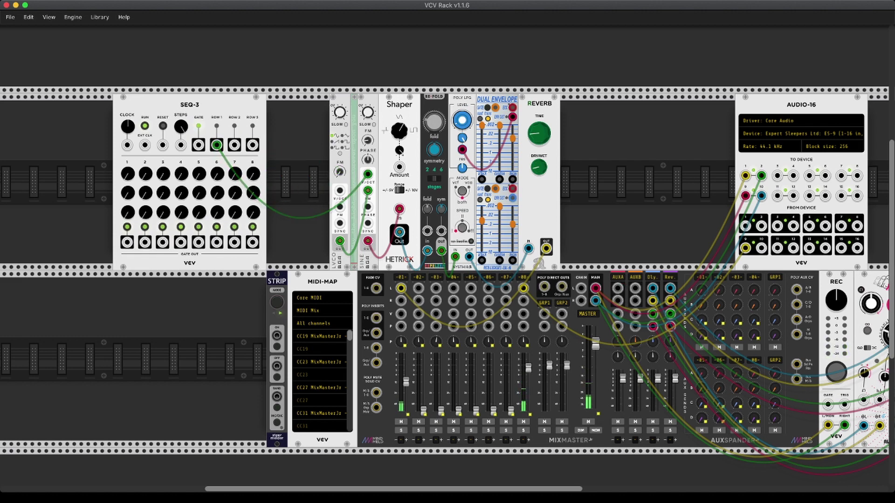
left_click_drag(234, 145, 340, 191)
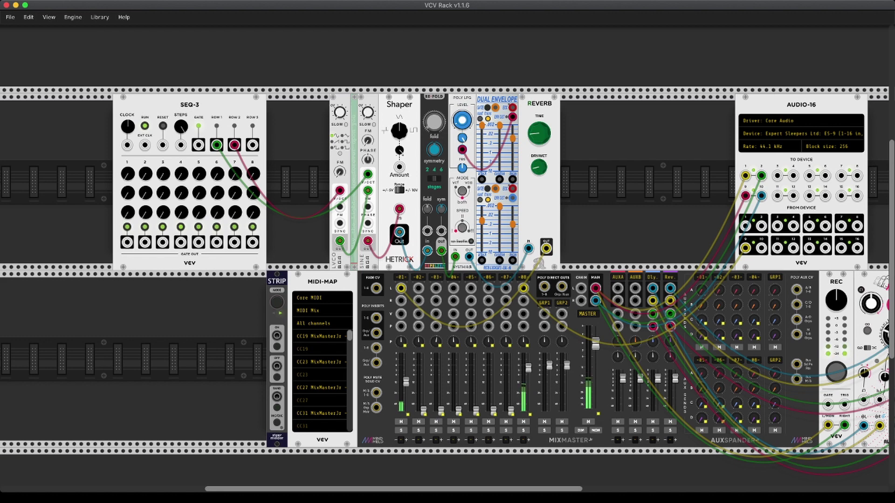
left_click_drag(253, 145, 427, 231)
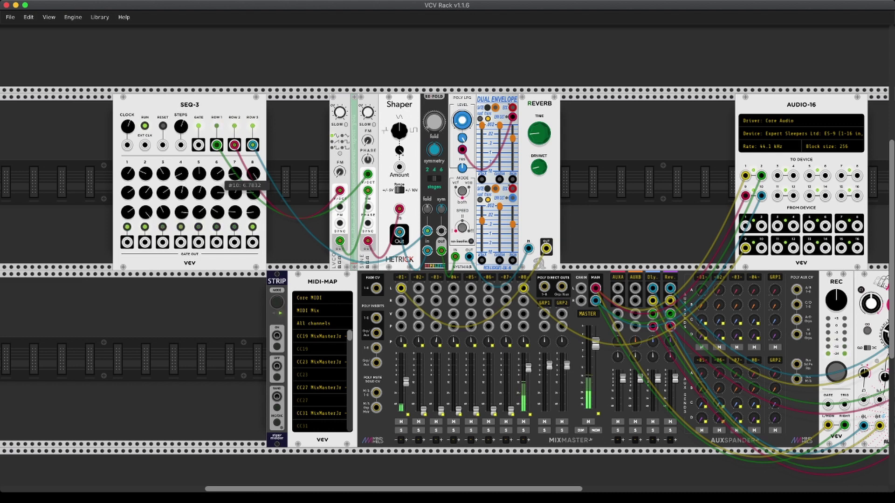
Switch on SEQ-3's gates for steps 3 through 7
left_click(163, 227)
left_click(181, 227)
left_click(198, 227)
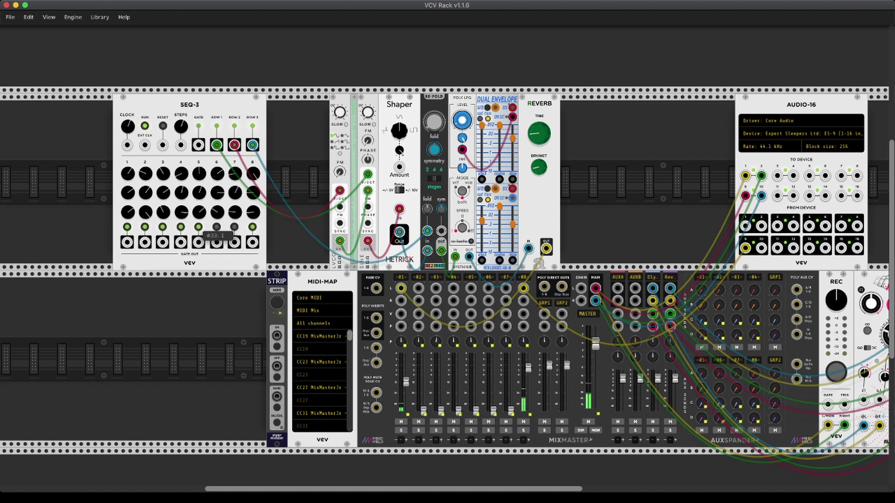
left_click(216, 227)
left_click(234, 227)
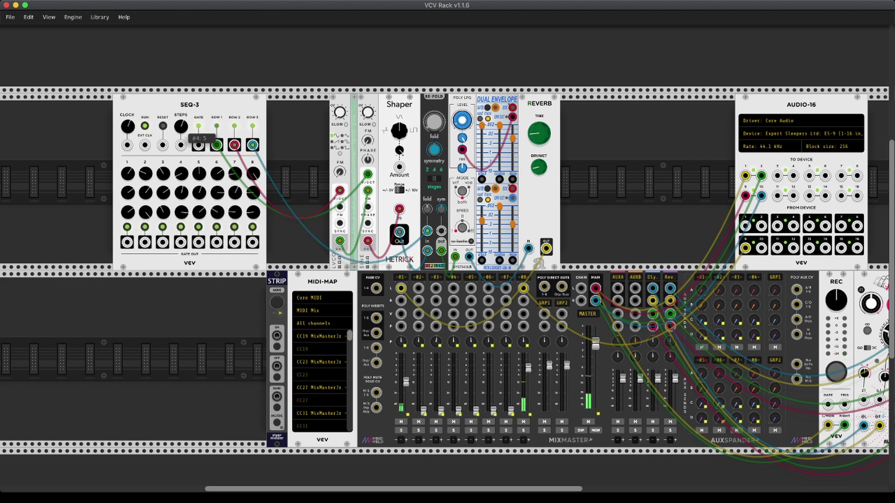
Set the SEQ-3 clock tempo to 240 bpm and patch its Gate output into the upper section of the dual envelope
double_click(128, 126)
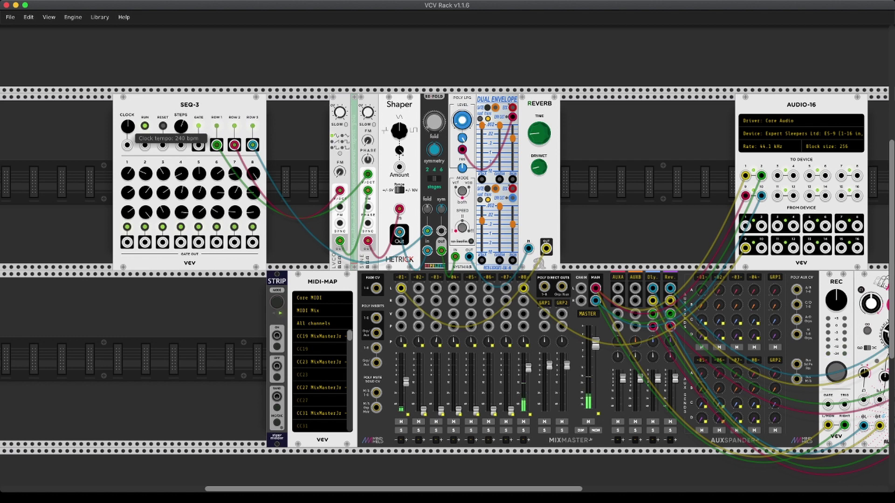
mouse_move(182, 127)
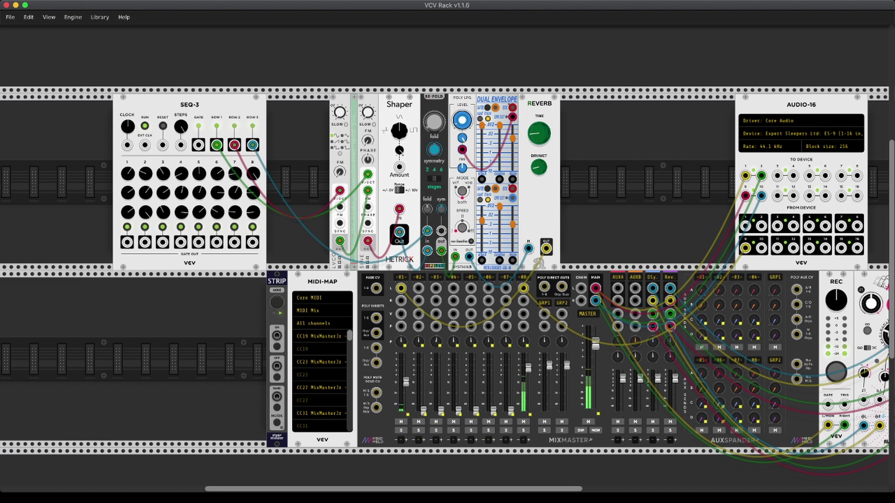
left_click_drag(199, 145, 496, 107)
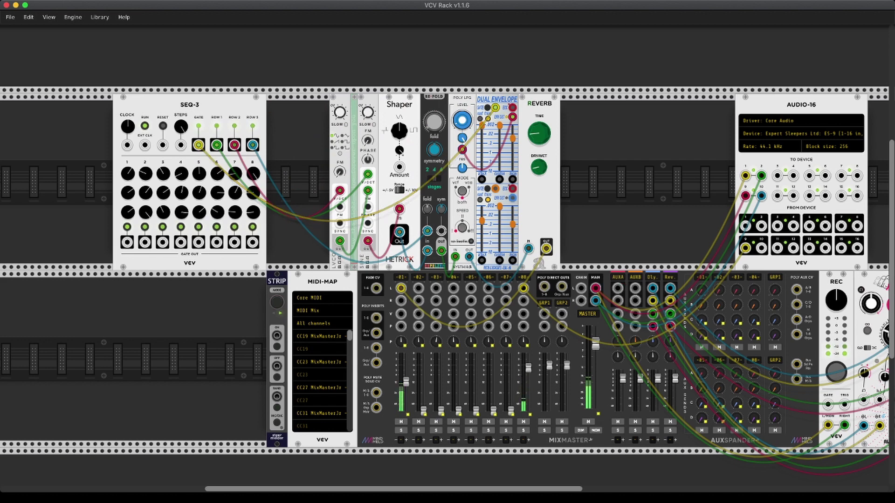
Adjust the SINE's FM depth and raise RE-FOLD's folding amount modulation while the sequence plays
mouse_move(200, 175)
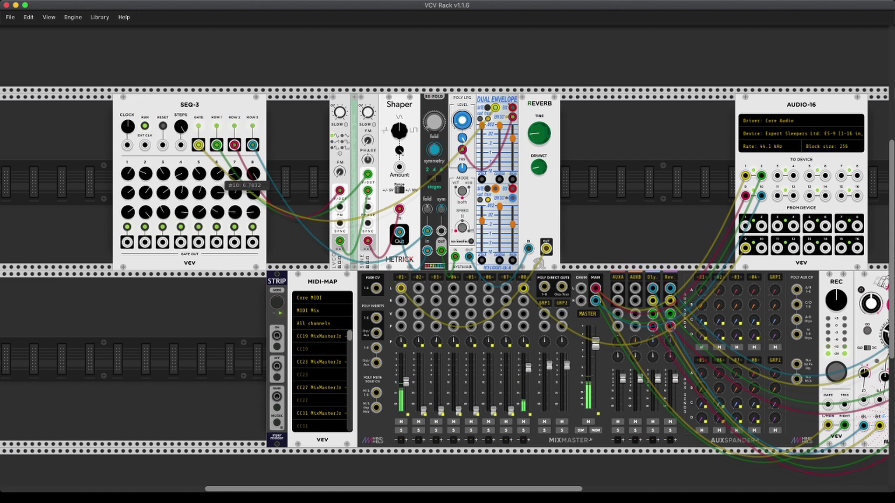
mouse_move(254, 174)
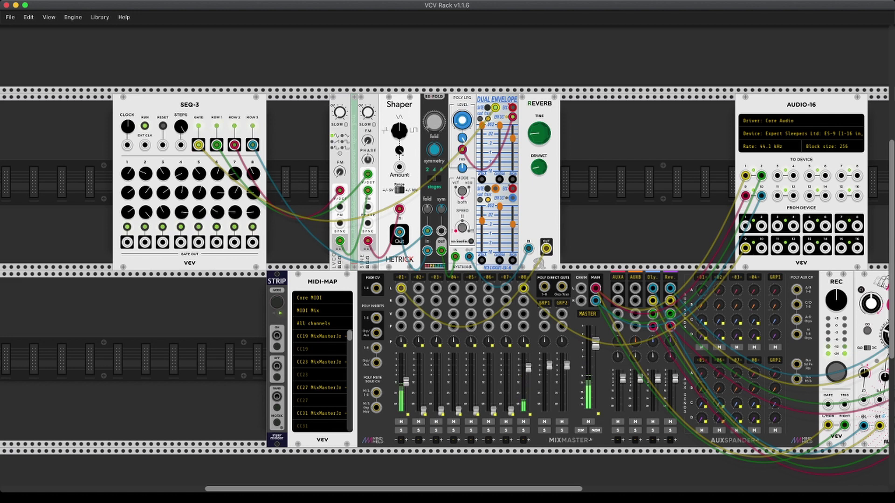
mouse_move(145, 192)
mouse_move(367, 141)
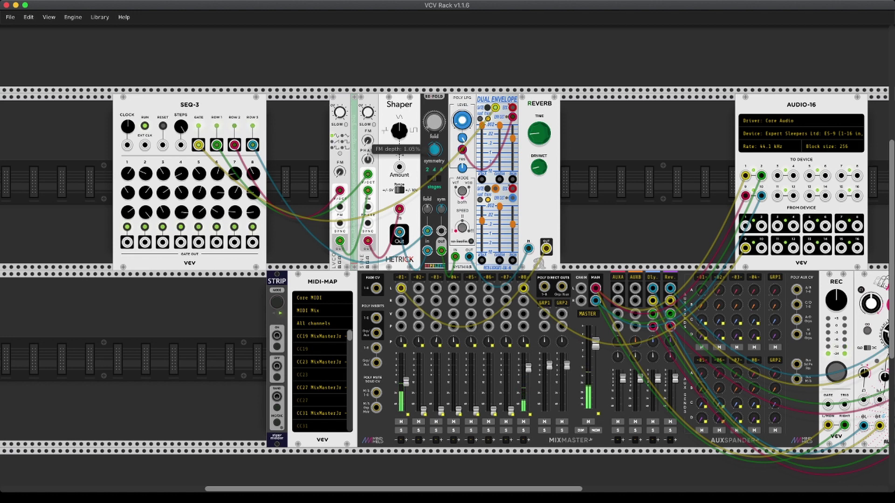
left_click_drag(367, 140, 368, 133)
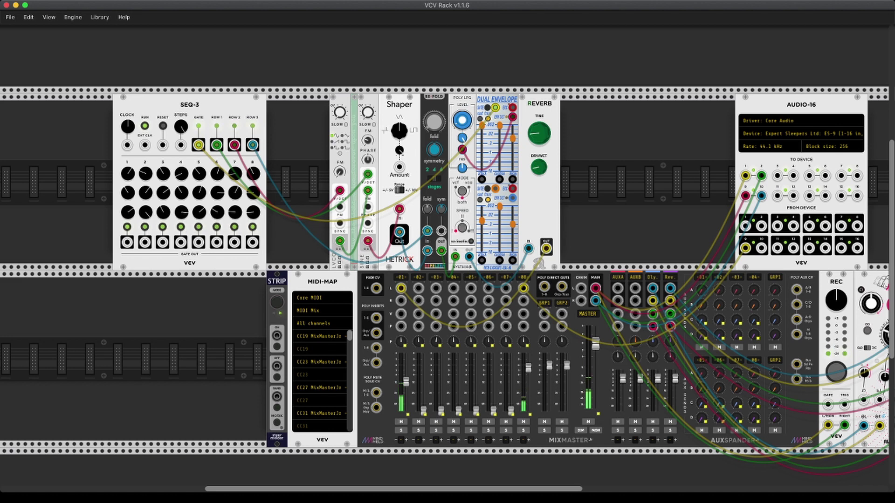
mouse_move(200, 212)
mouse_move(427, 210)
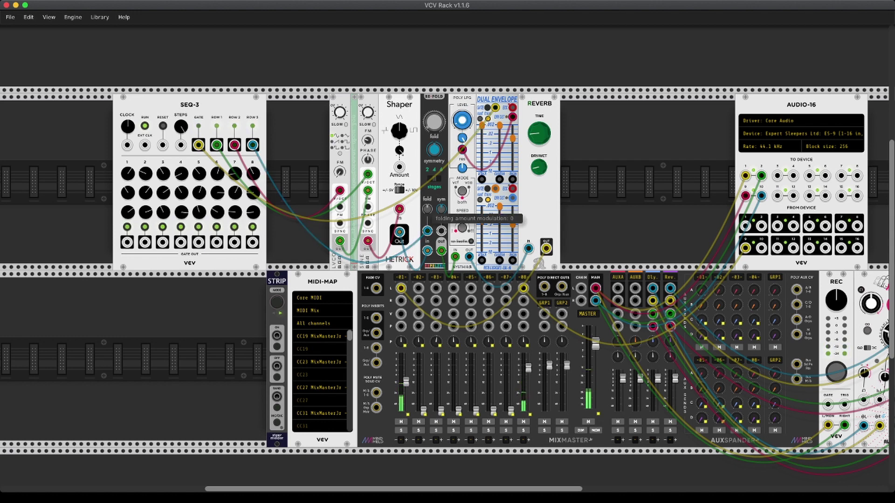
mouse_move(438, 126)
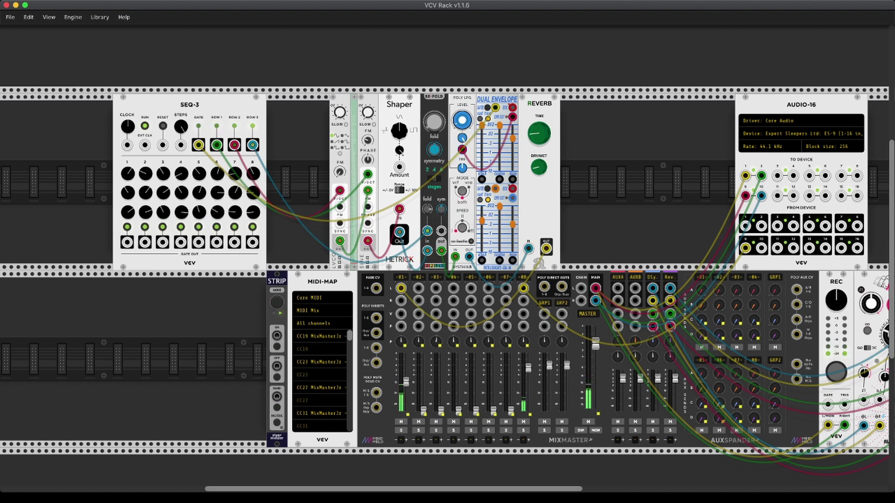
Vary the SEQ-3 clock tempo by ear, trying speeds up to about 335 bpm
mouse_move(128, 128)
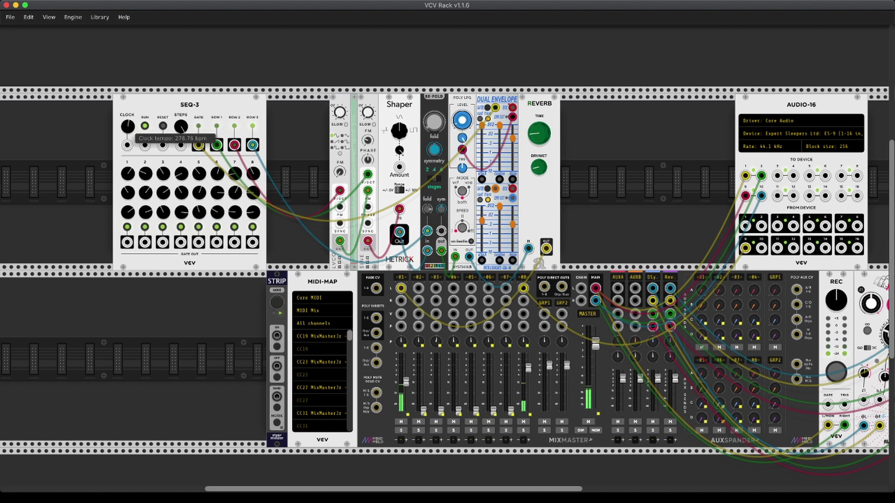
left_click_drag(128, 127, 128, 117)
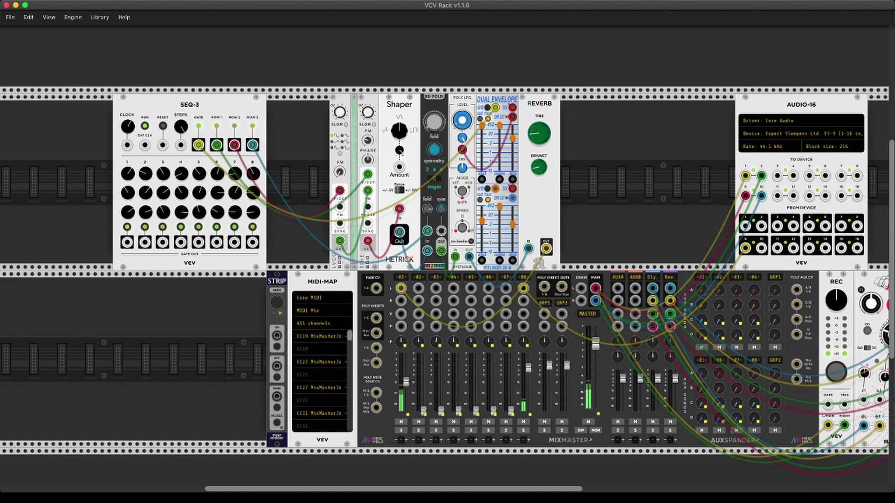
mouse_move(128, 127)
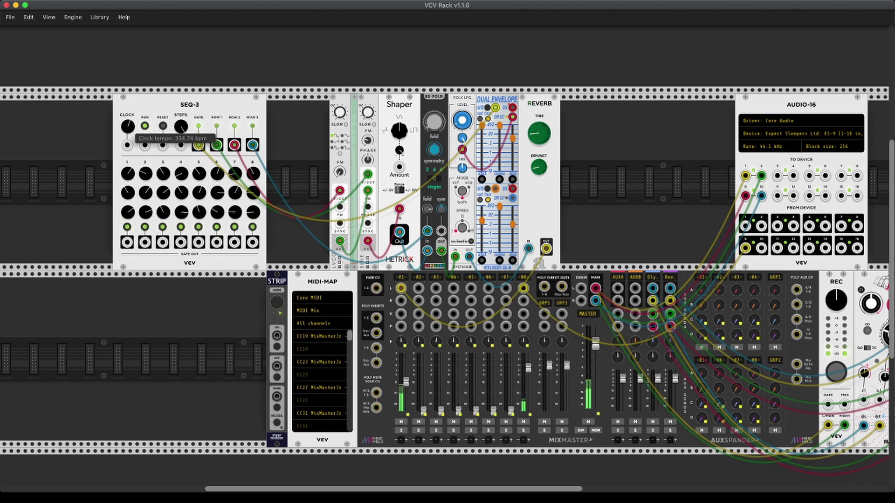
left_click_drag(127, 127, 128, 129)
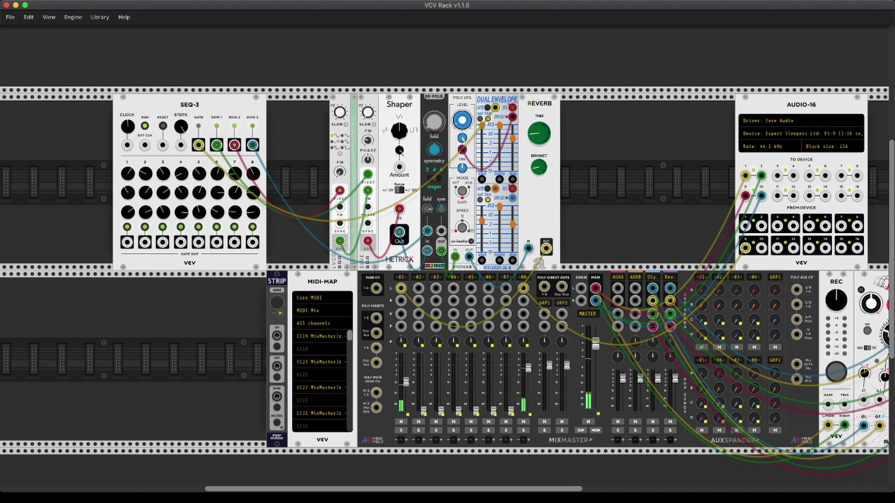
mouse_move(488, 108)
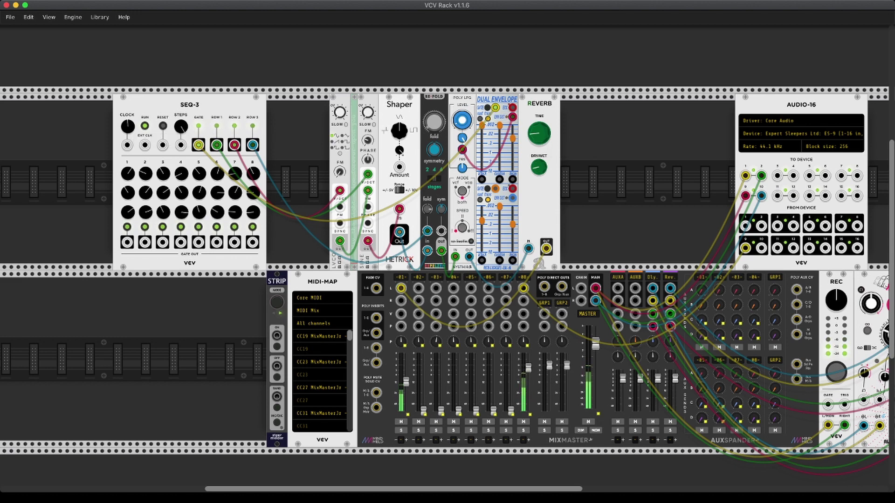
mouse_move(127, 126)
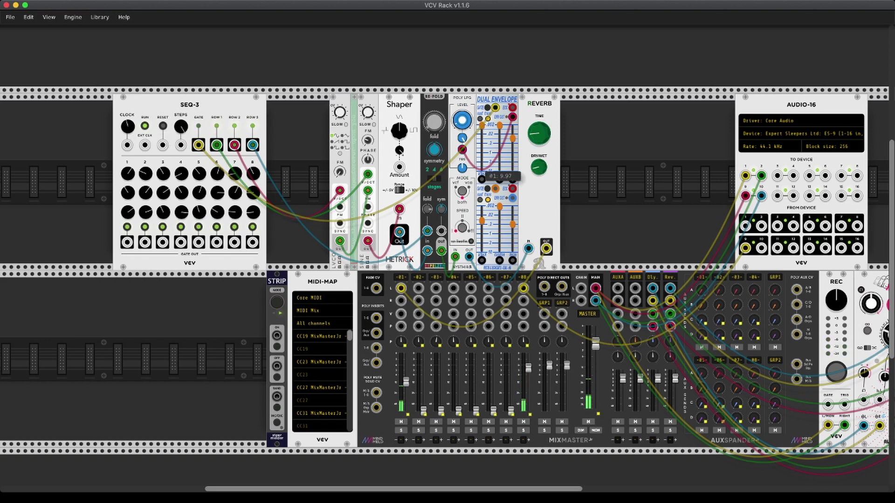
Tune the upper envelope's first and third sliders, setting the third to 8.01, and raise the Shaper's main shape control
left_click_drag(481, 125, 513, 177)
mouse_move(512, 138)
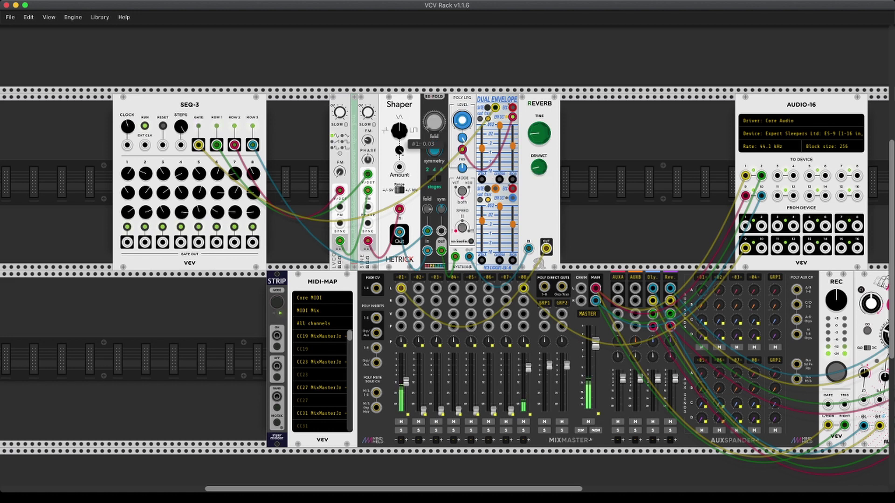
left_click_drag(400, 131, 400, 117)
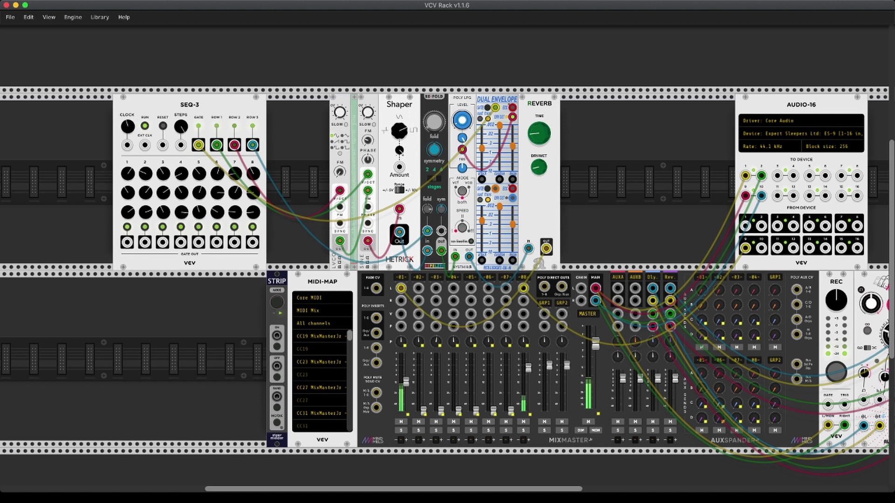
left_click_drag(481, 169, 513, 134)
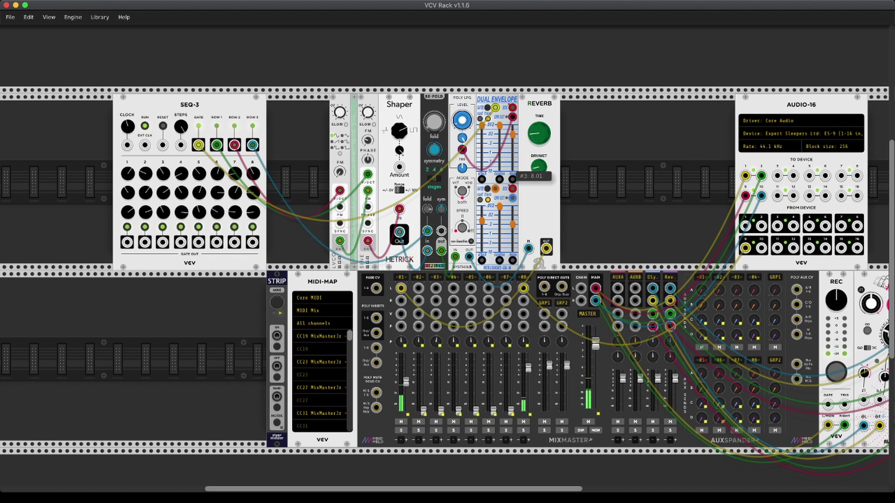